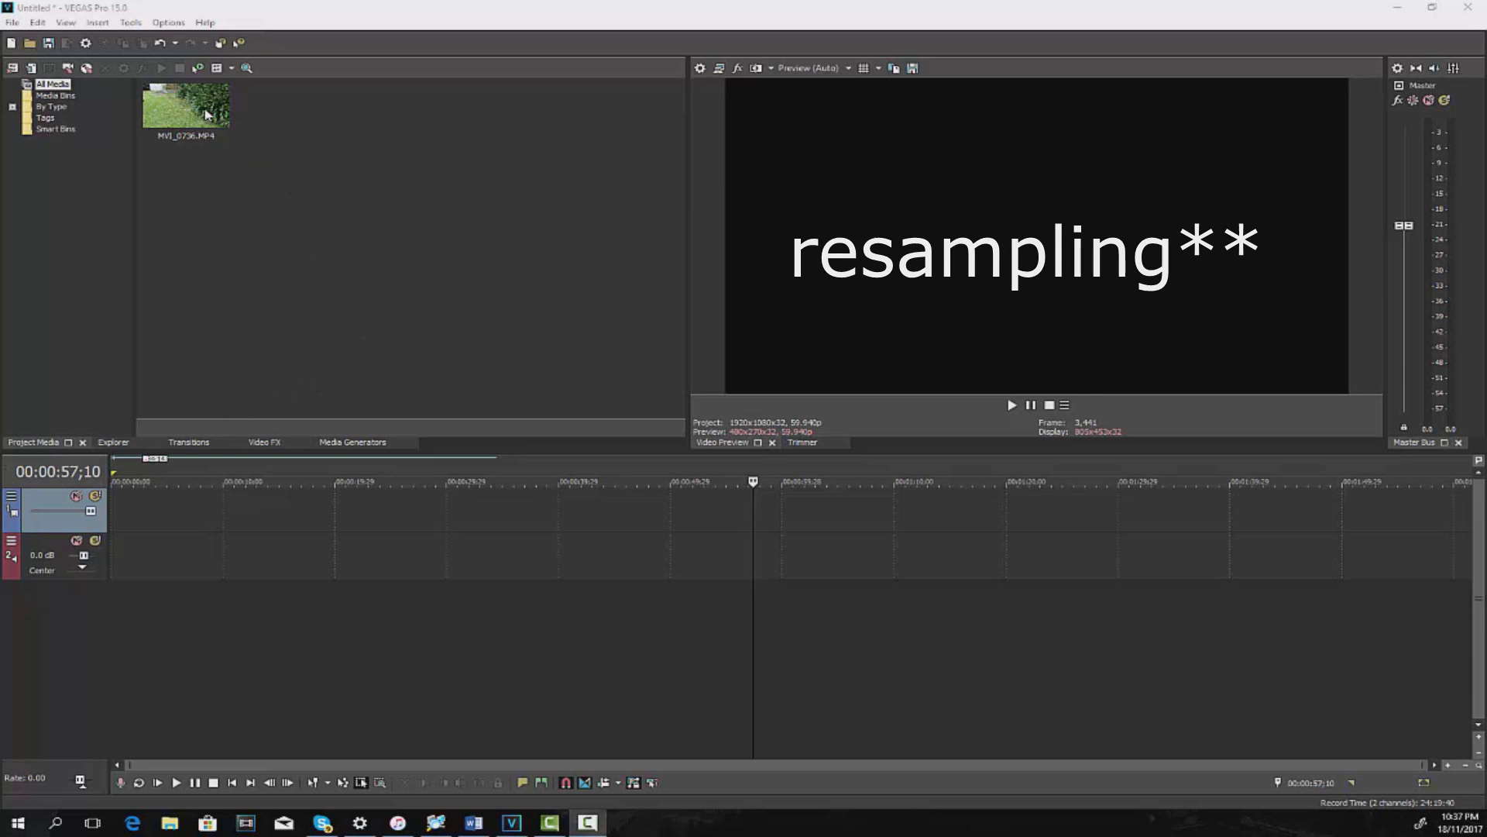
Drag MVI_0736.MP4 from Project Media onto the timeline at 00:00:00, then deselect it.
drag(206, 115, 290, 257)
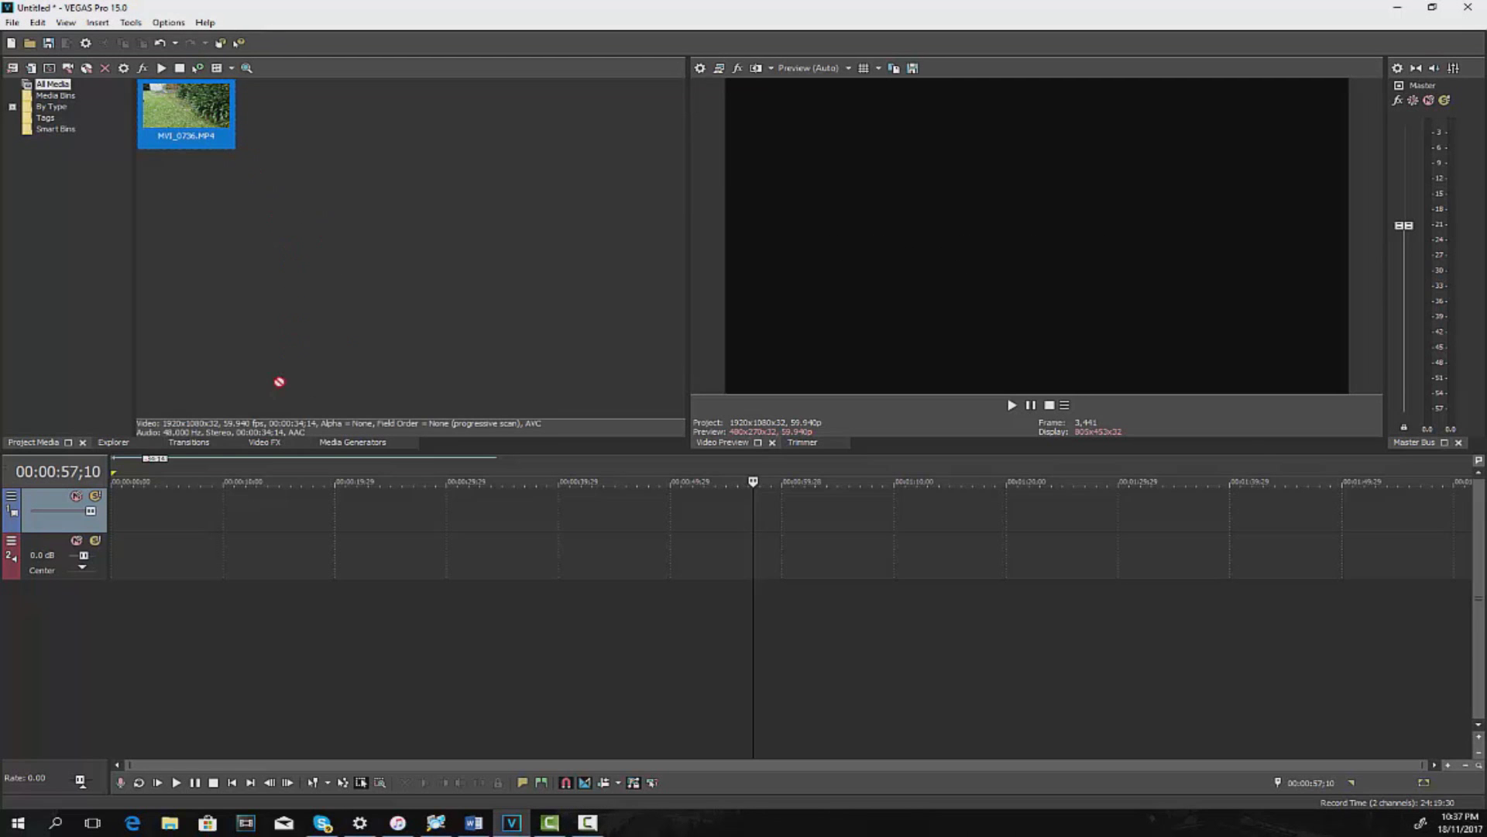
drag(234, 468, 111, 517)
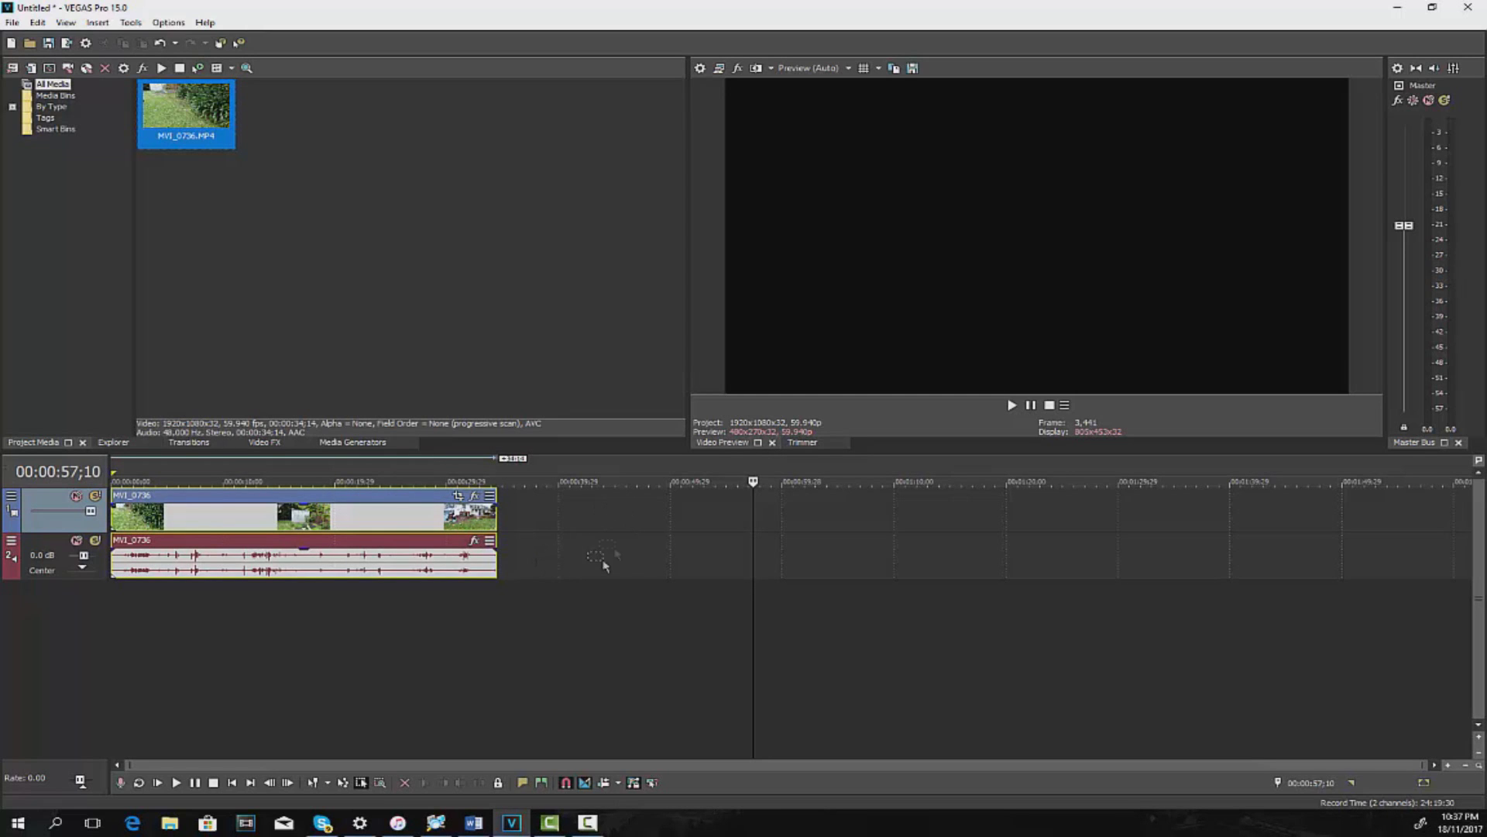
click(581, 590)
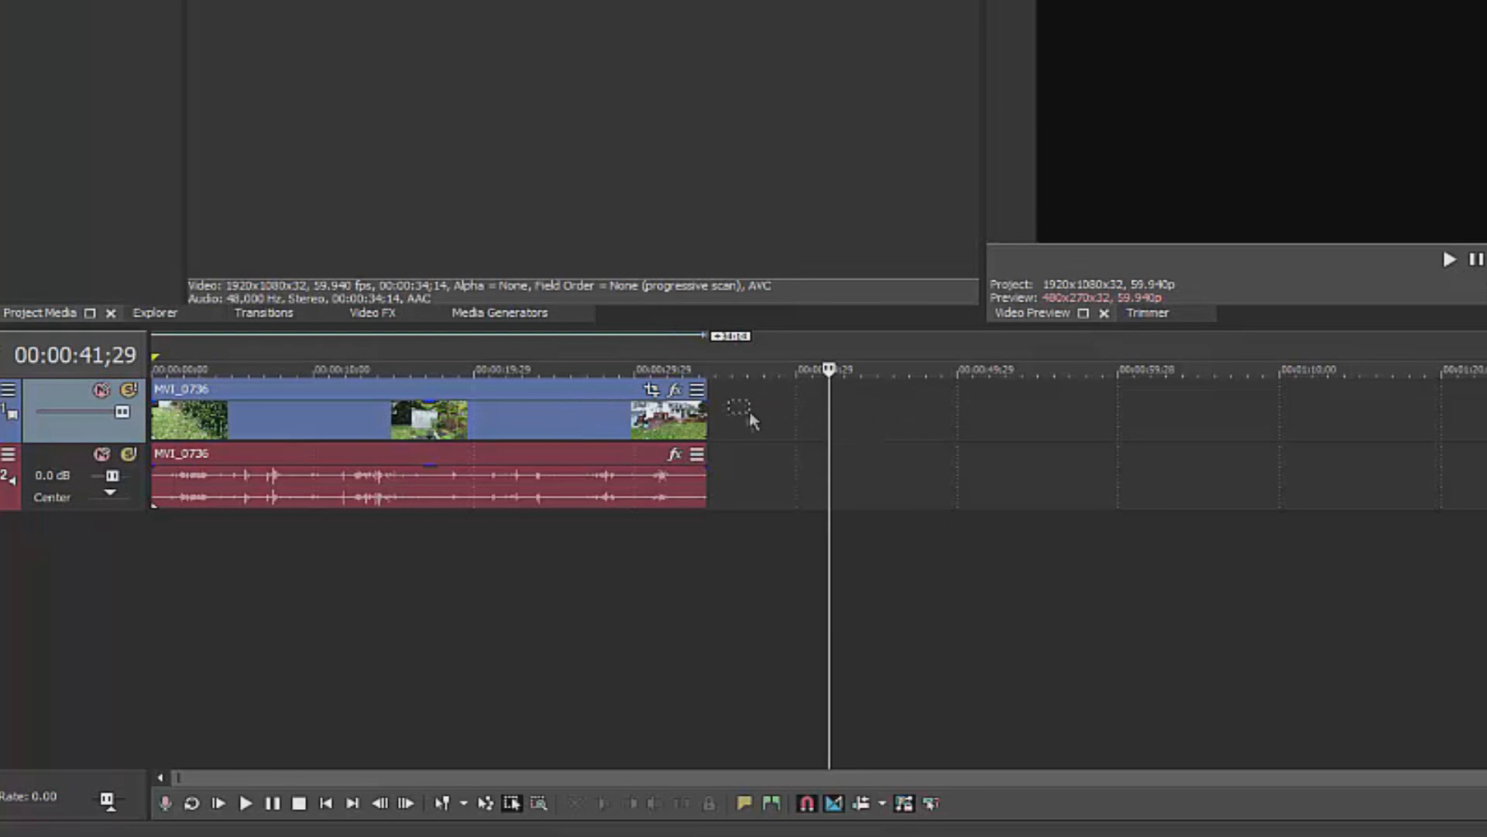
Select the MVI_0736 video and audio events and apply Switches > Disable Resample.
drag(738, 415, 603, 420)
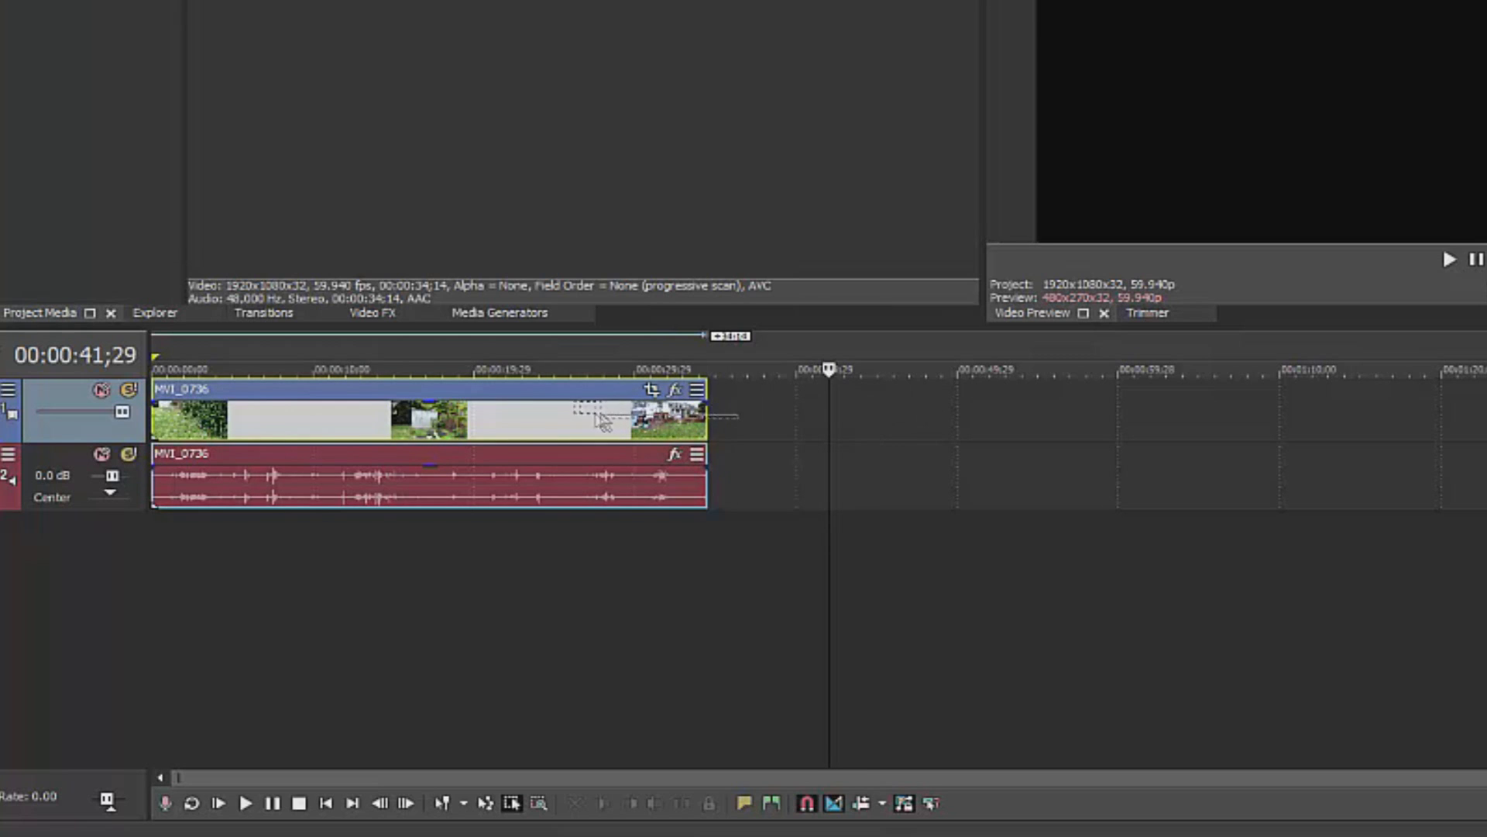
drag(404, 419, 164, 422)
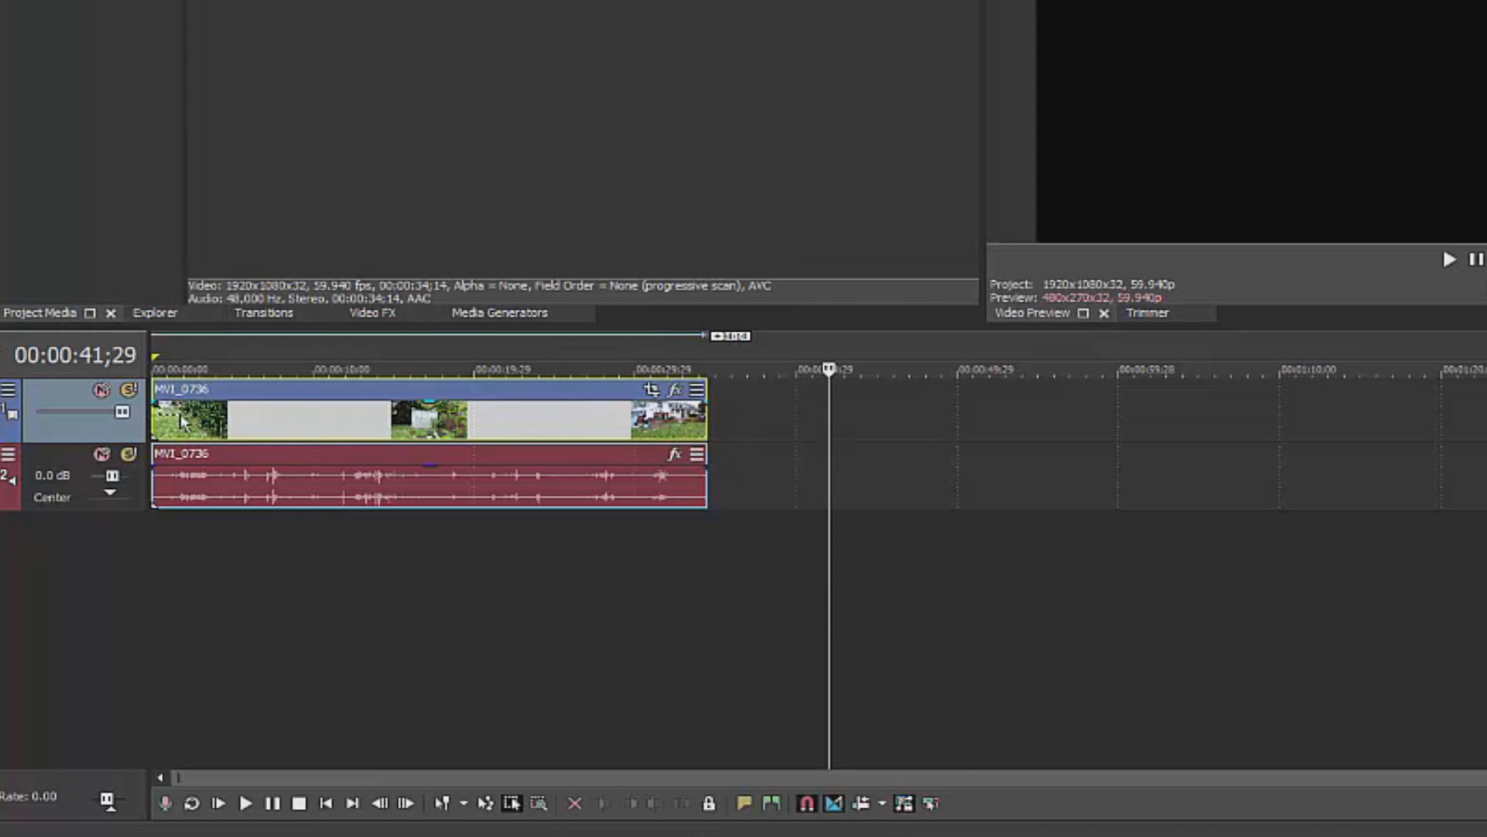
right_click(181, 418)
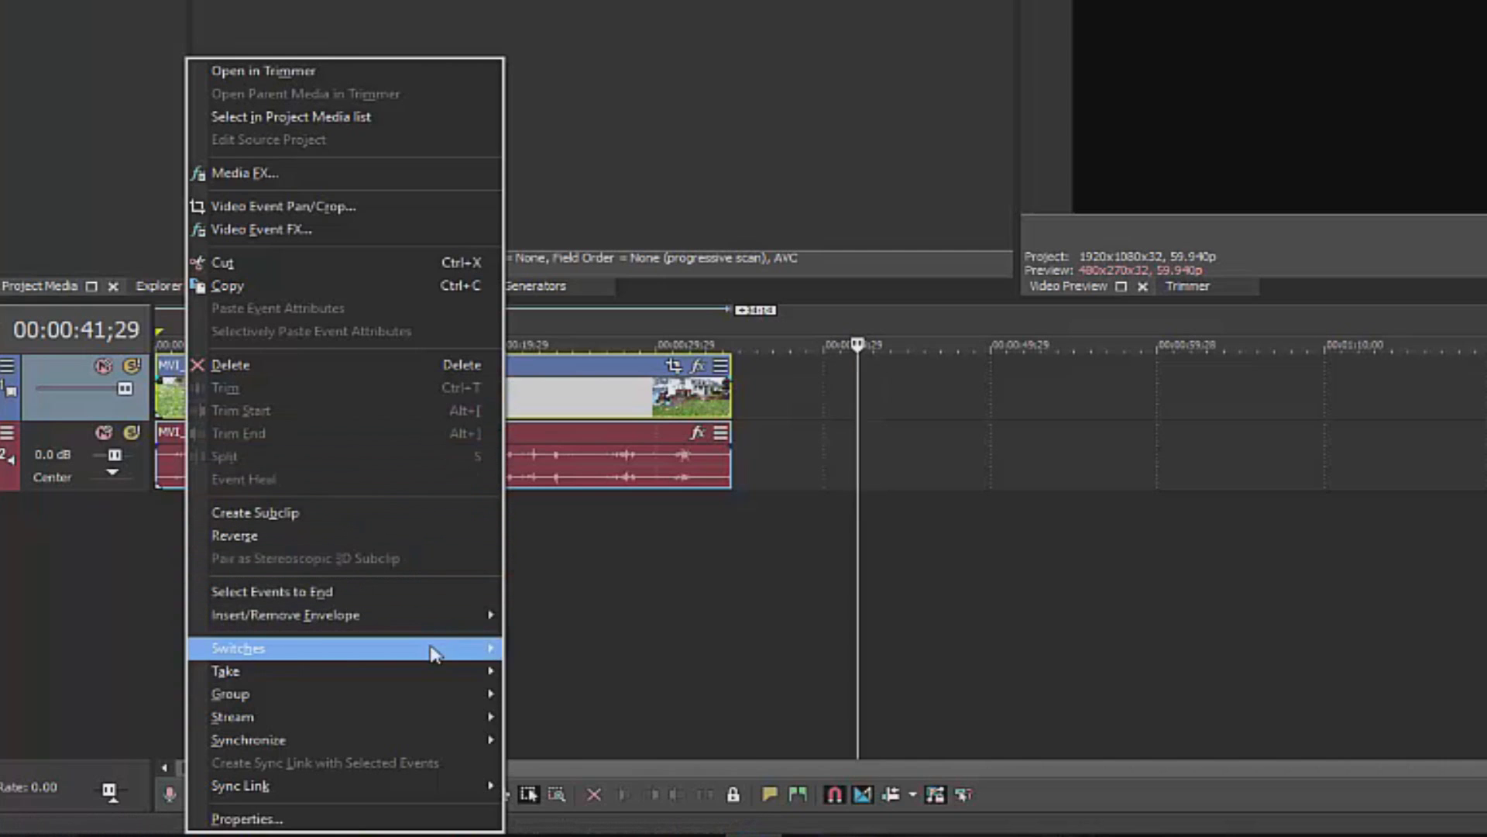
mouse_move(434, 653)
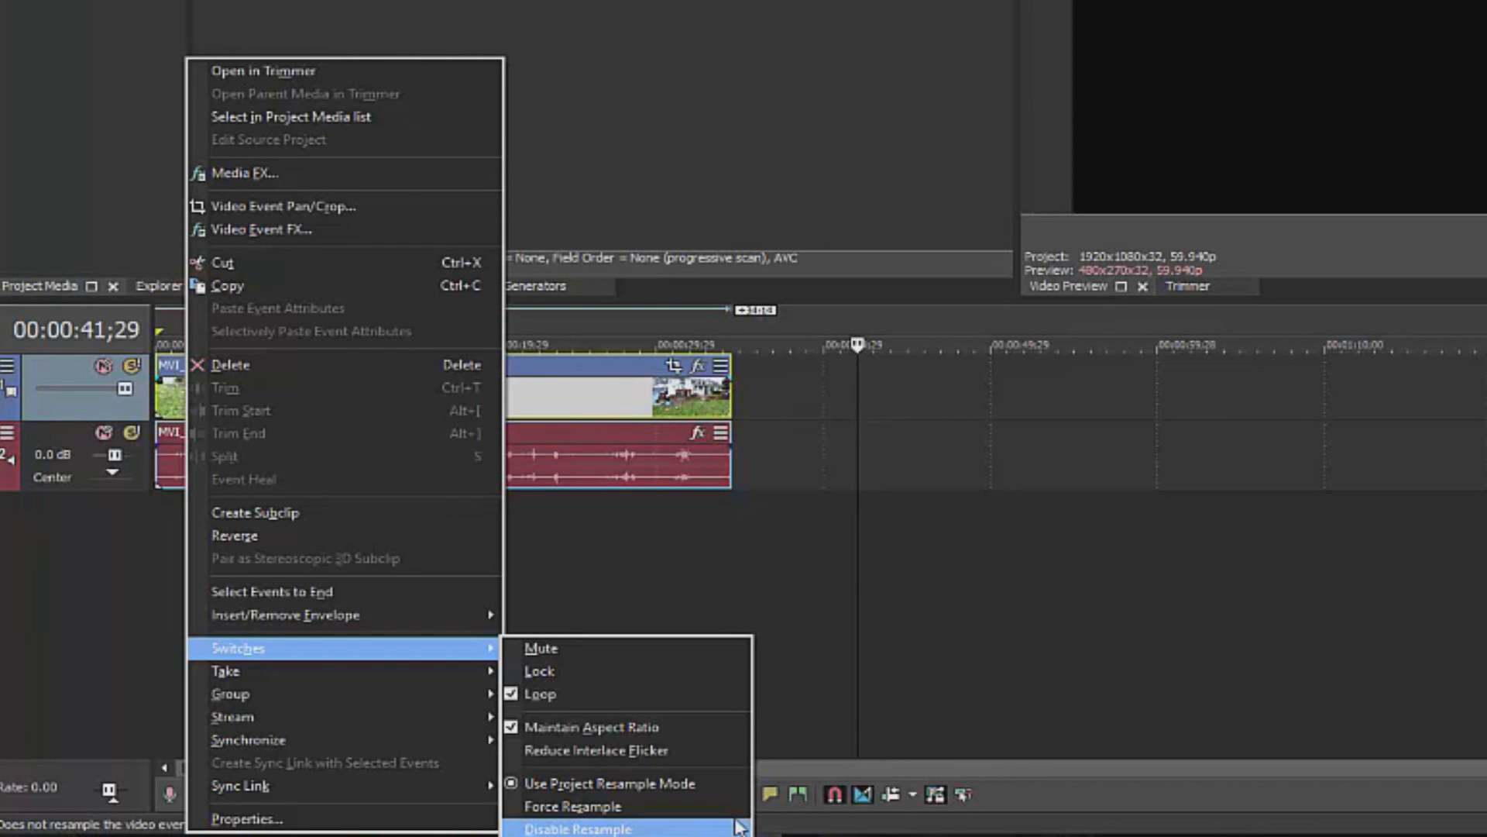
click(740, 827)
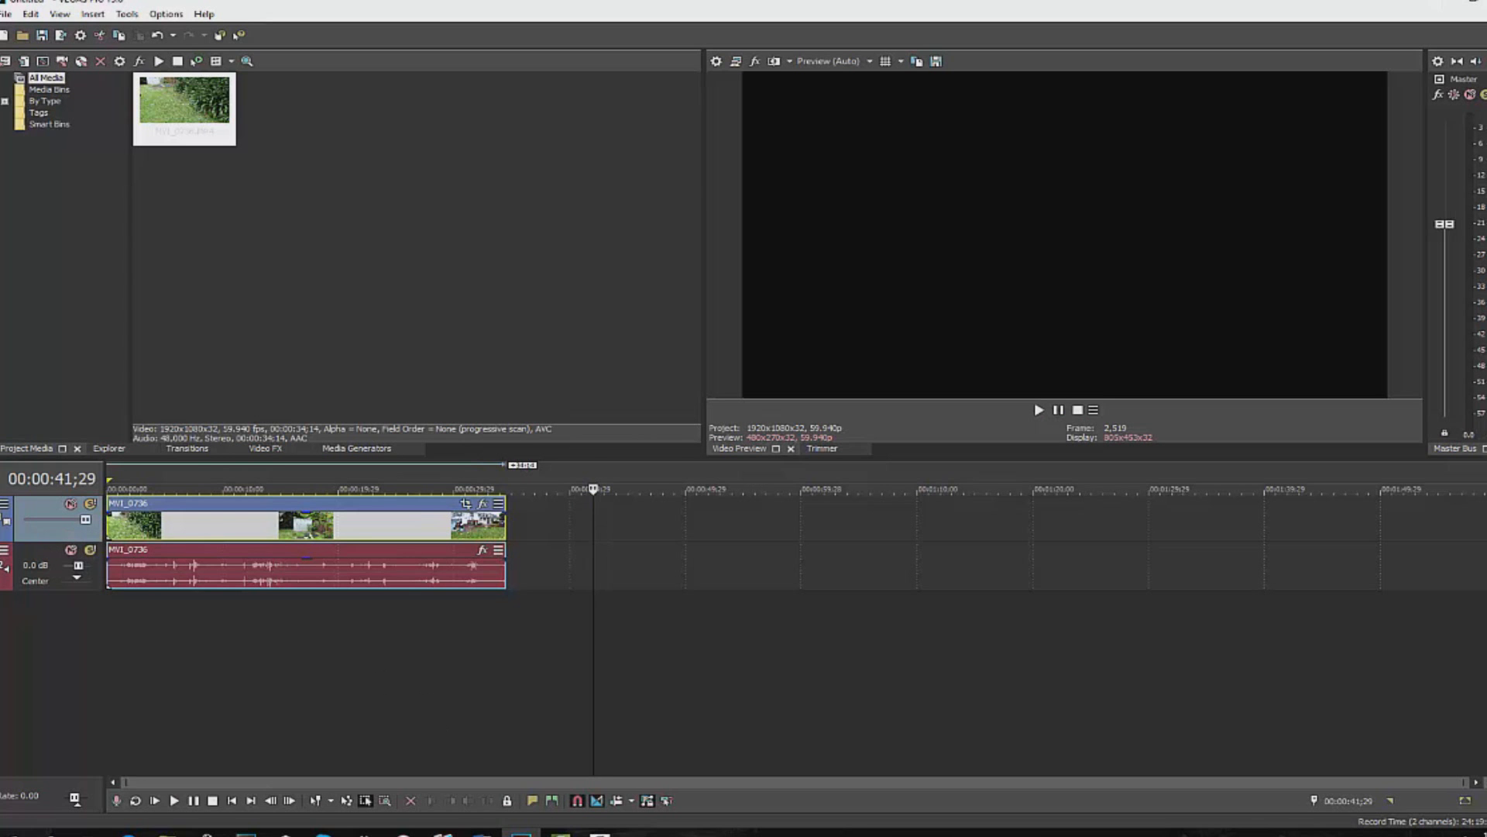
click(394, 658)
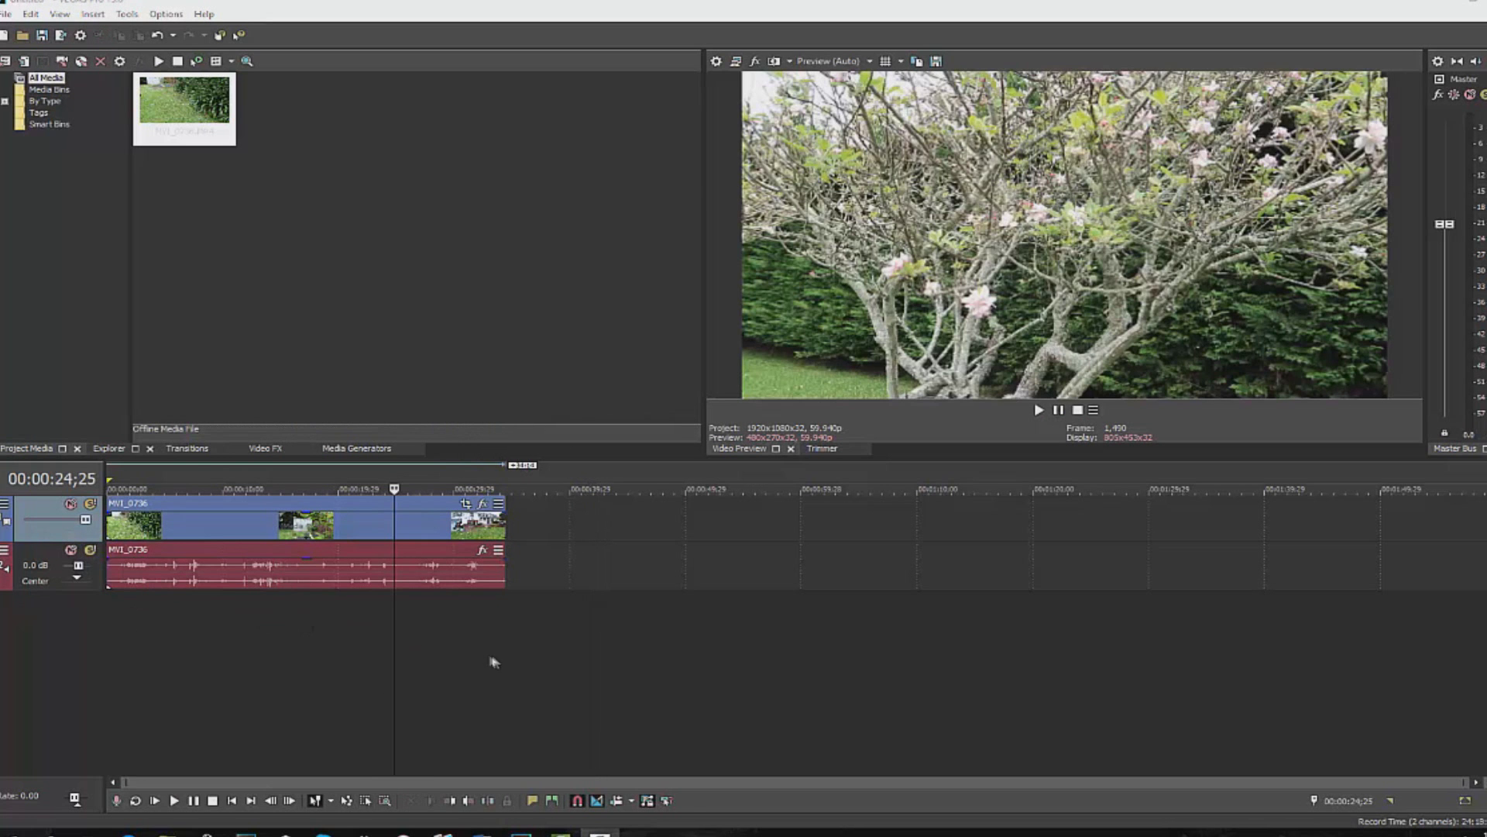
click(213, 638)
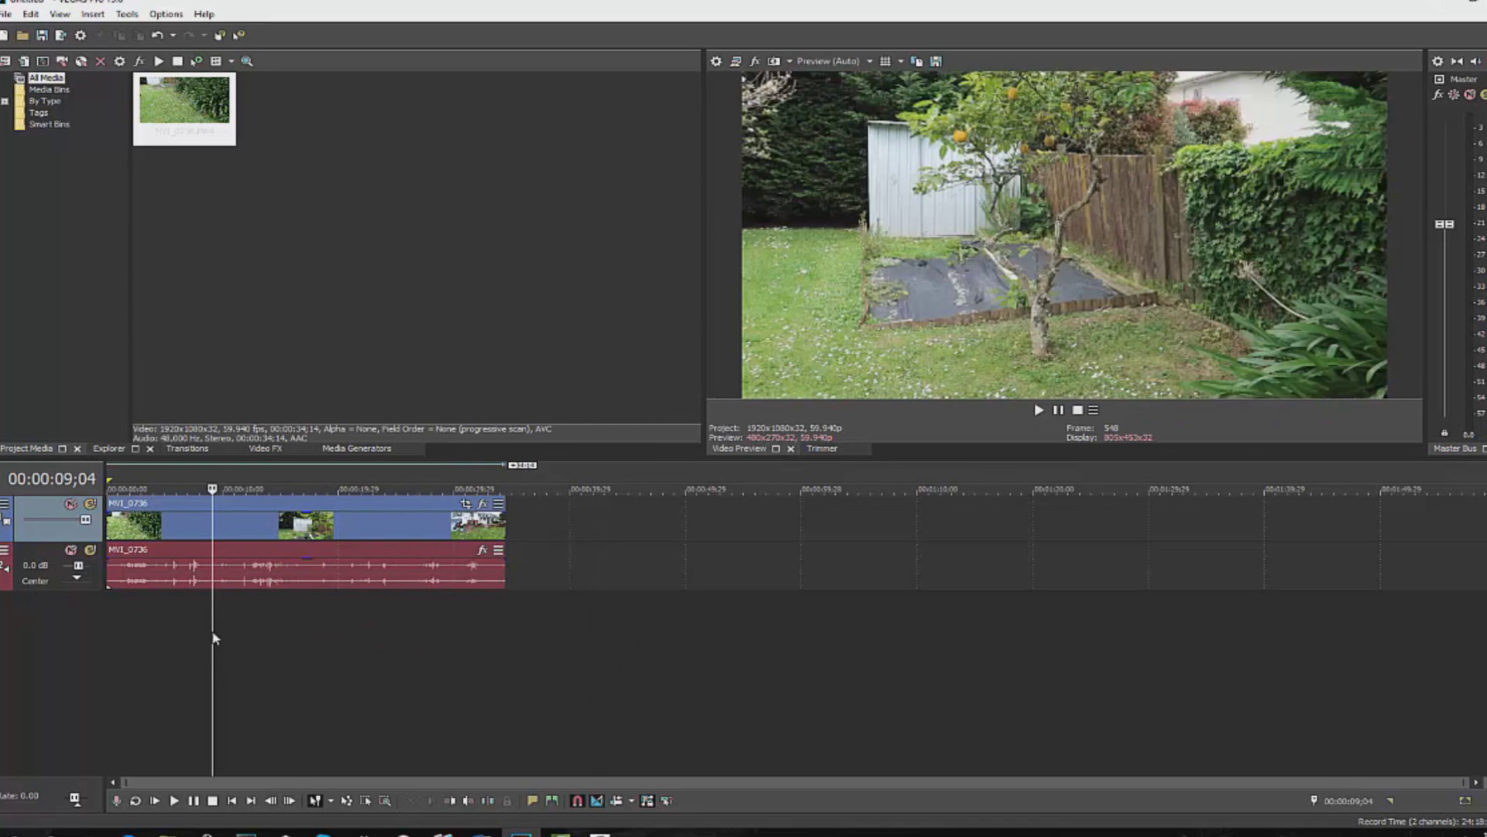
click(1039, 410)
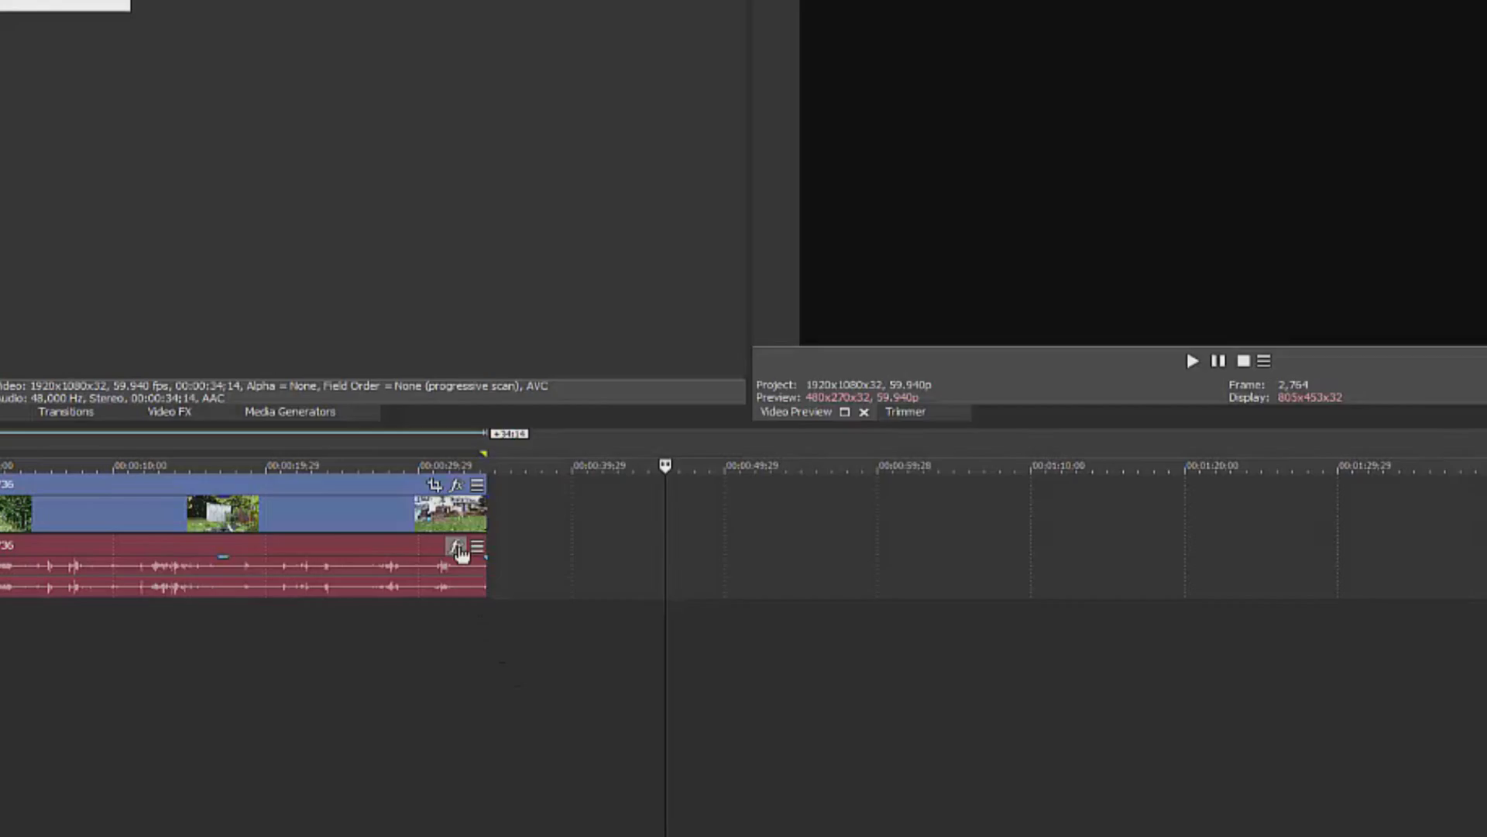
Add ExpressFX Equalization to the audio: mid +5.3 dB, treble -2.7 dB, blend 82.7%.
click(828, 468)
click(256, 213)
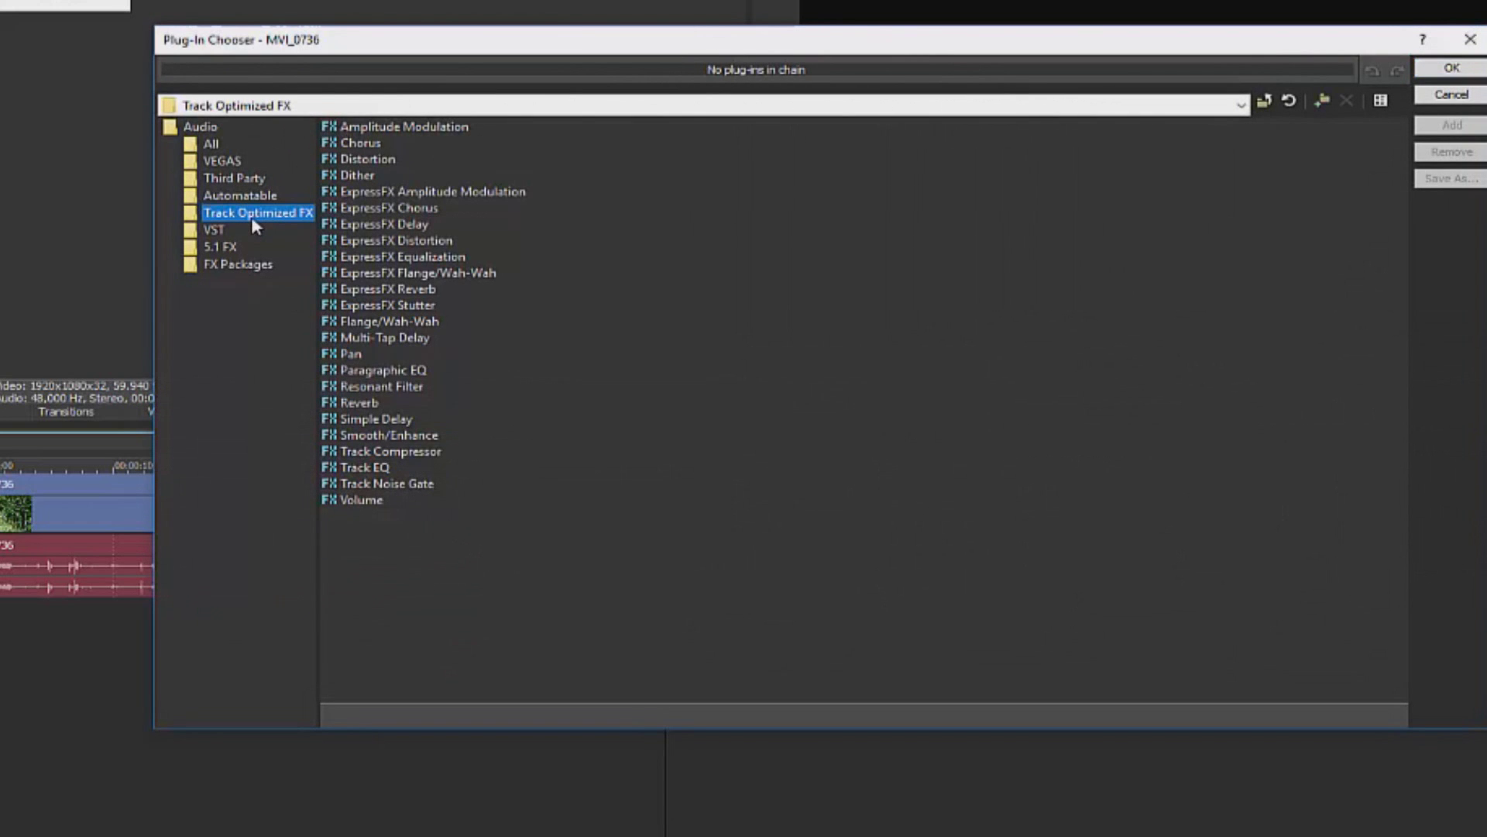
click(403, 257)
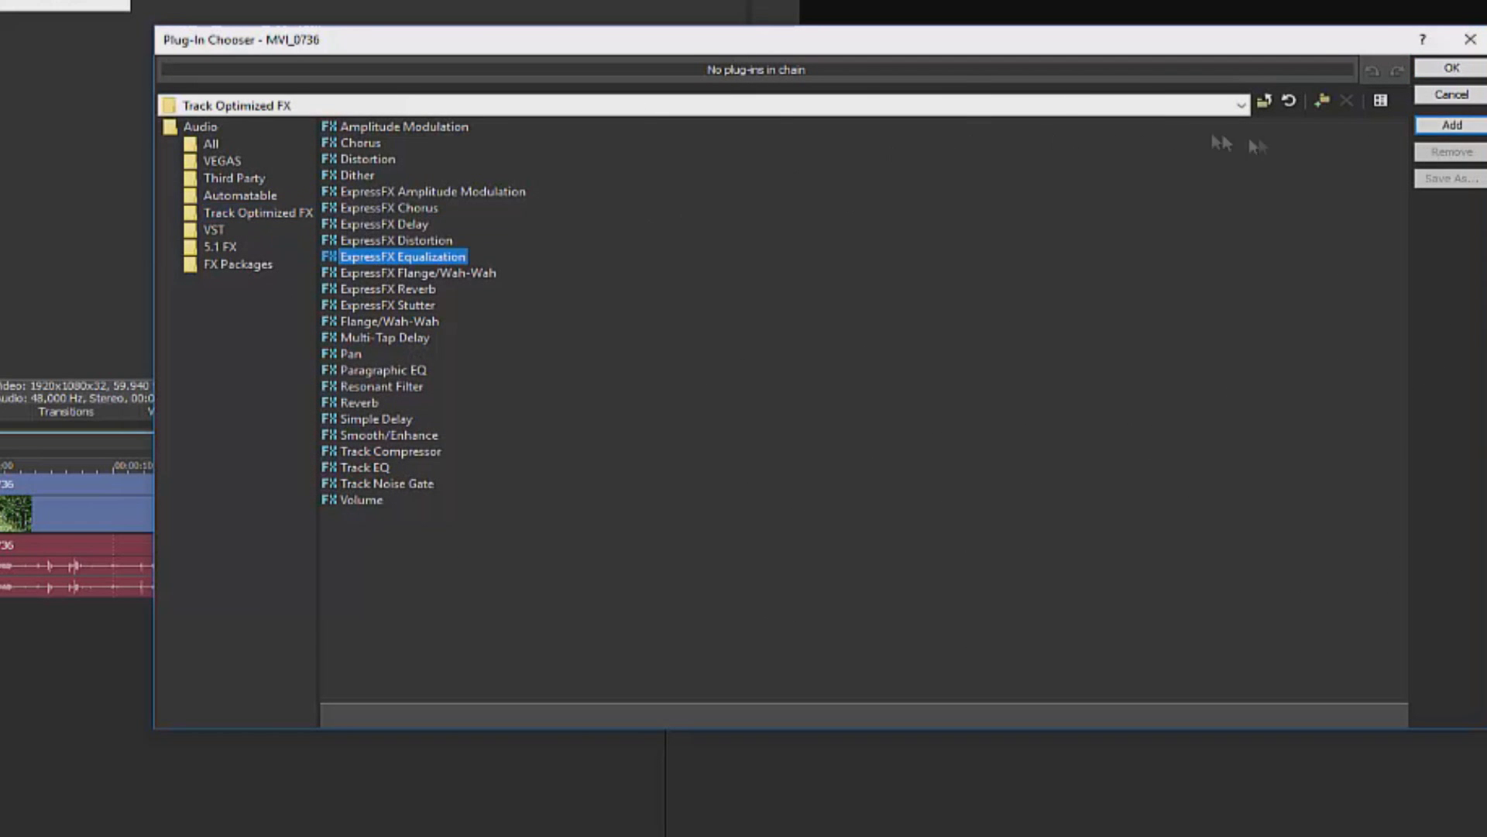
double_click(403, 256)
click(1452, 68)
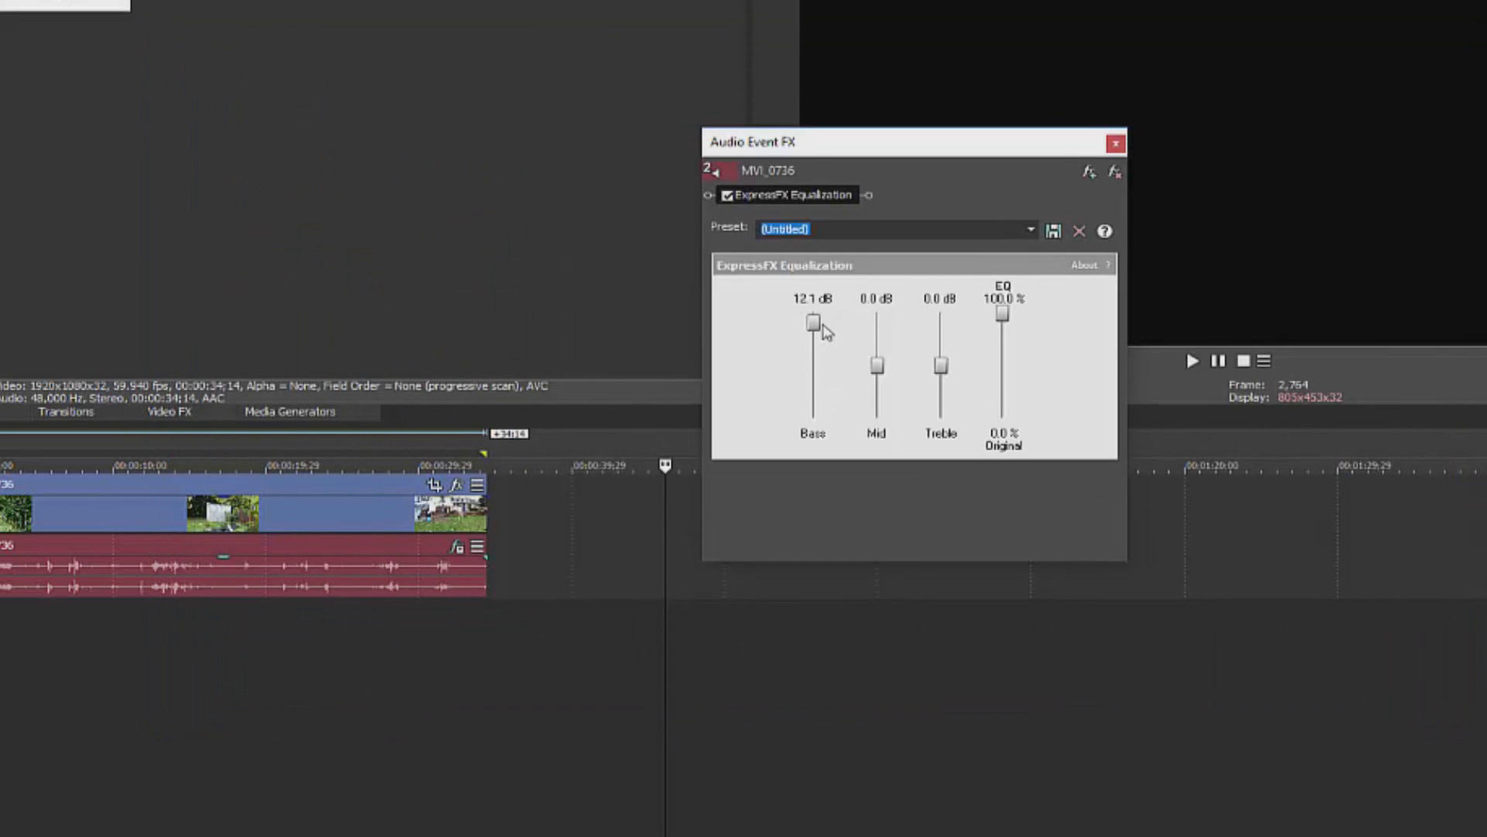
drag(878, 364, 878, 333)
drag(941, 364, 941, 385)
drag(1002, 313, 1002, 331)
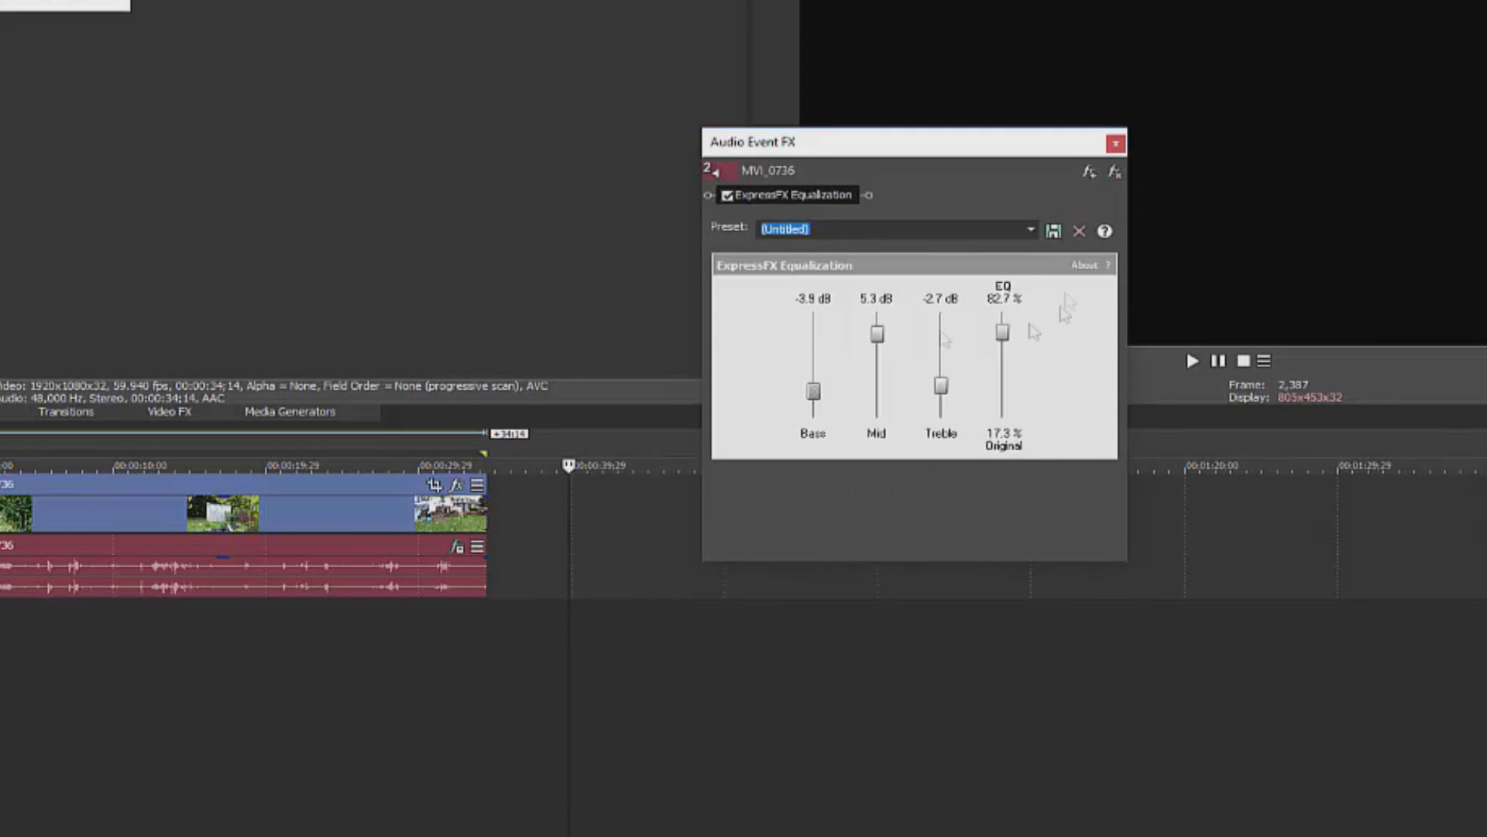
Add a Volume effect after the equalizer and raise it to about 5.5 dB.
click(1088, 172)
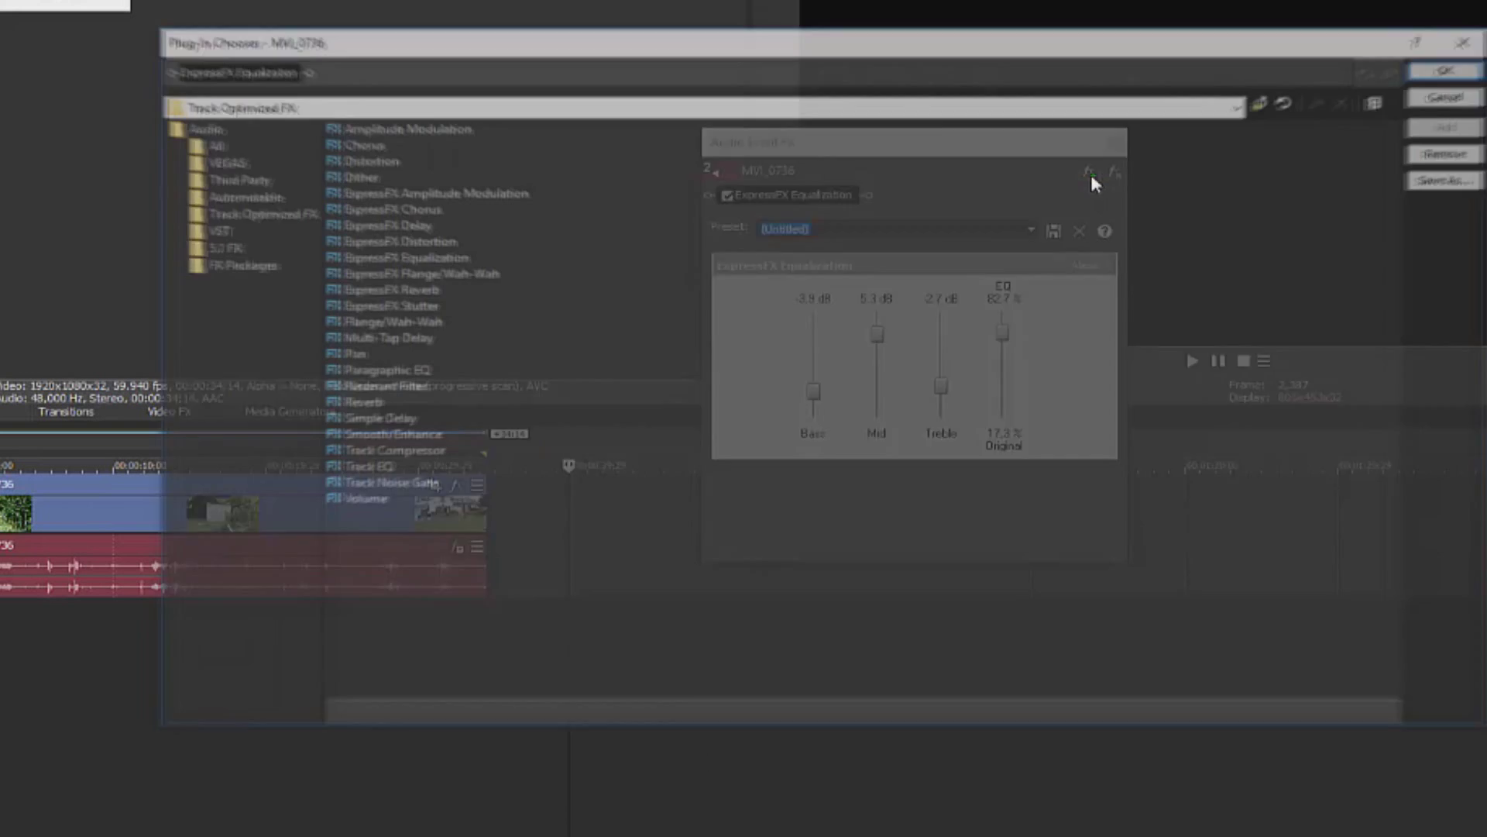
click(266, 215)
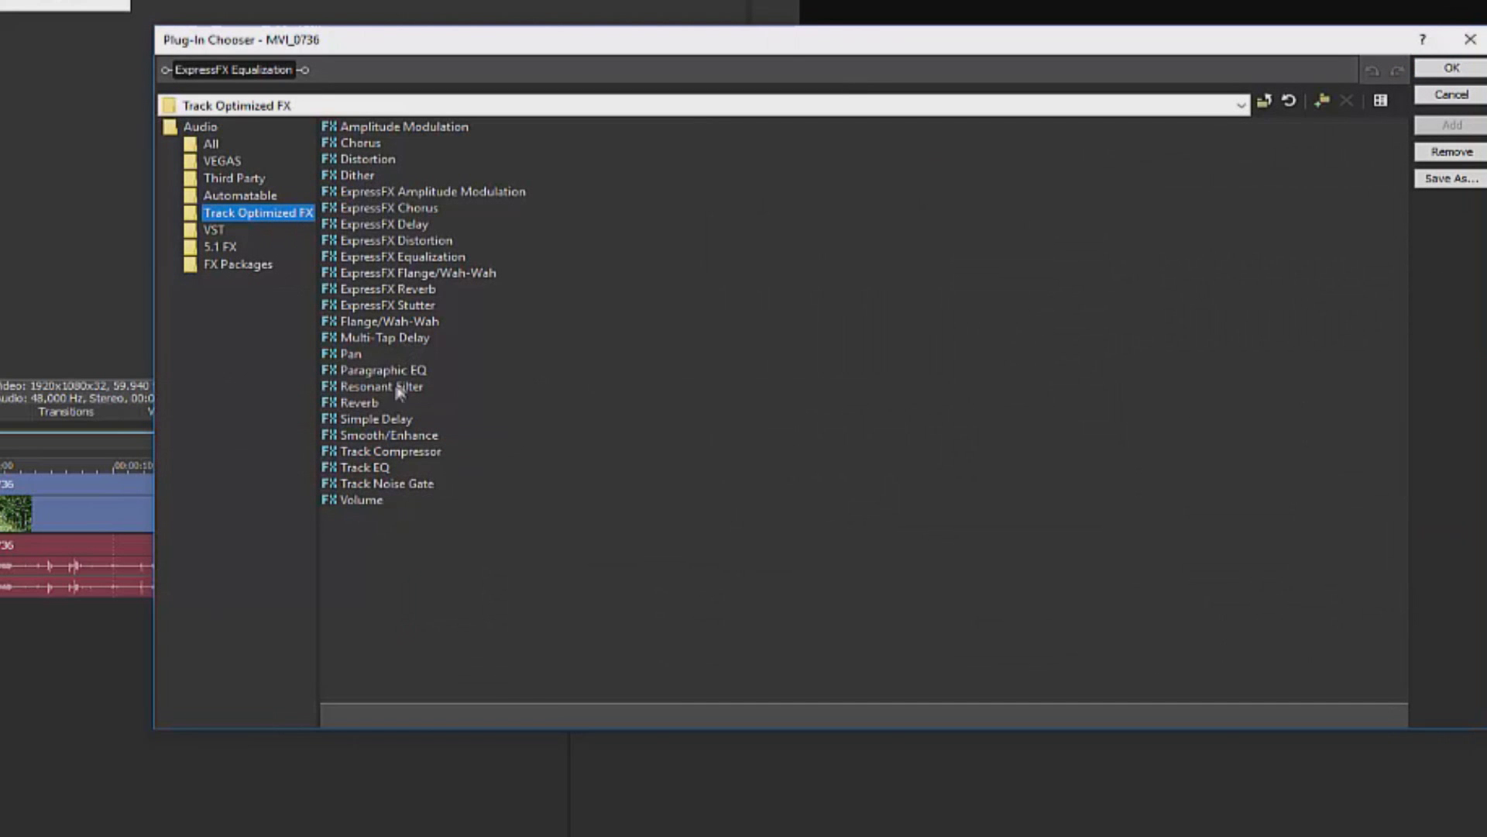
click(1453, 70)
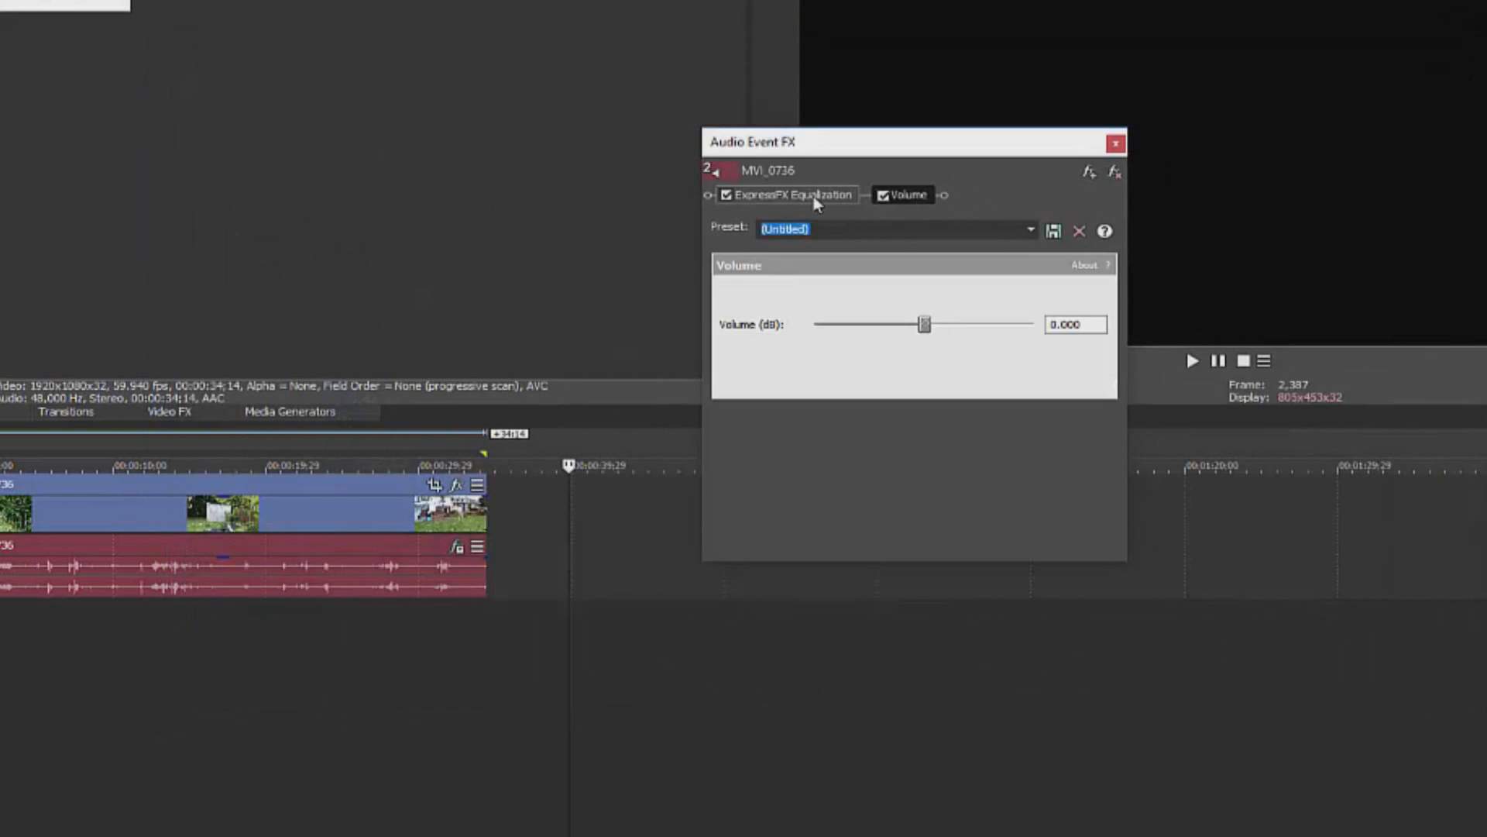
drag(924, 324, 1021, 324)
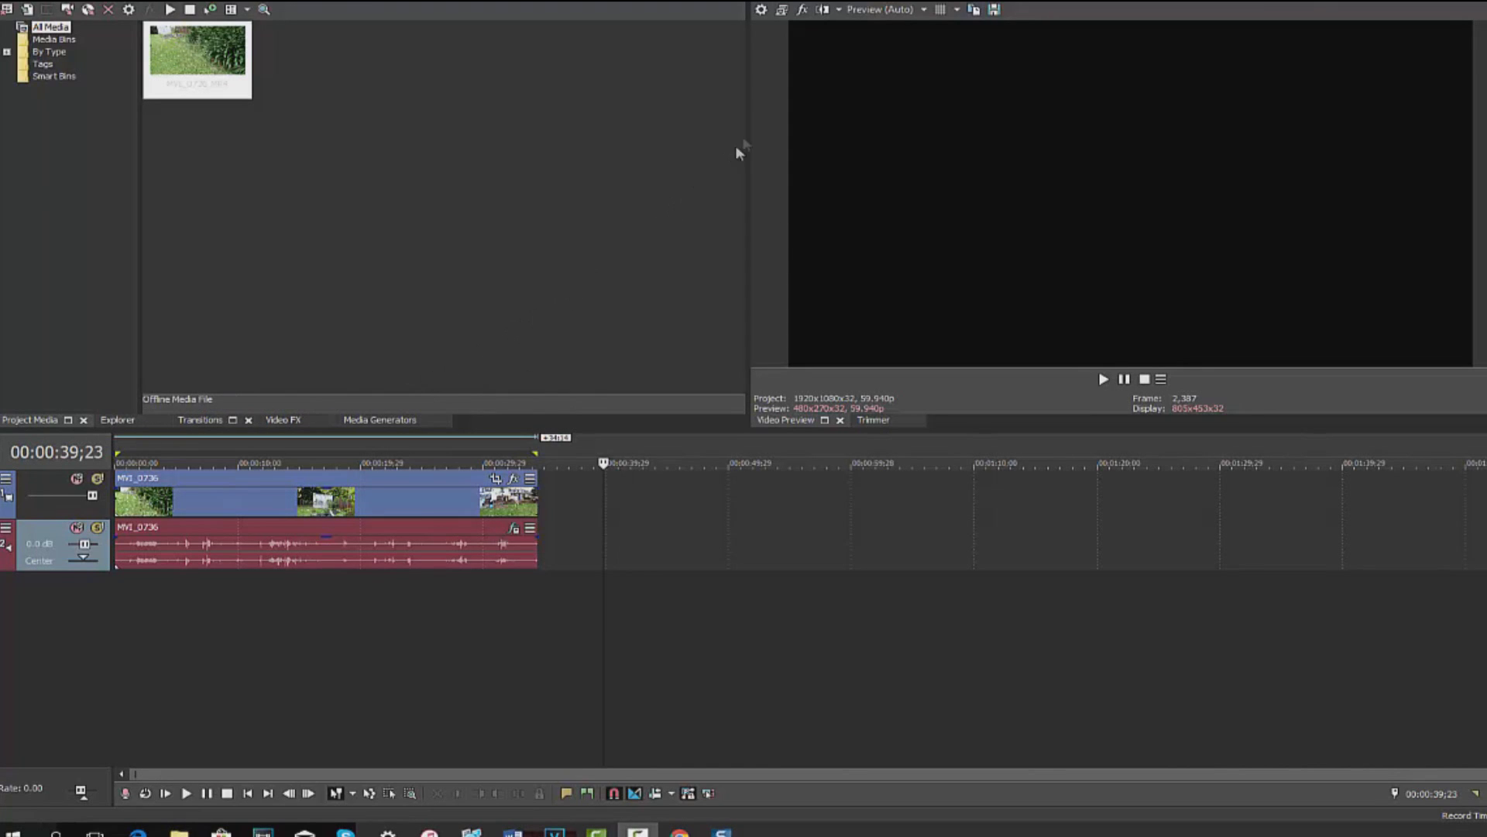
Move the playhead to about 00:00:20 and try half resolution, then Good Full preview.
click(364, 641)
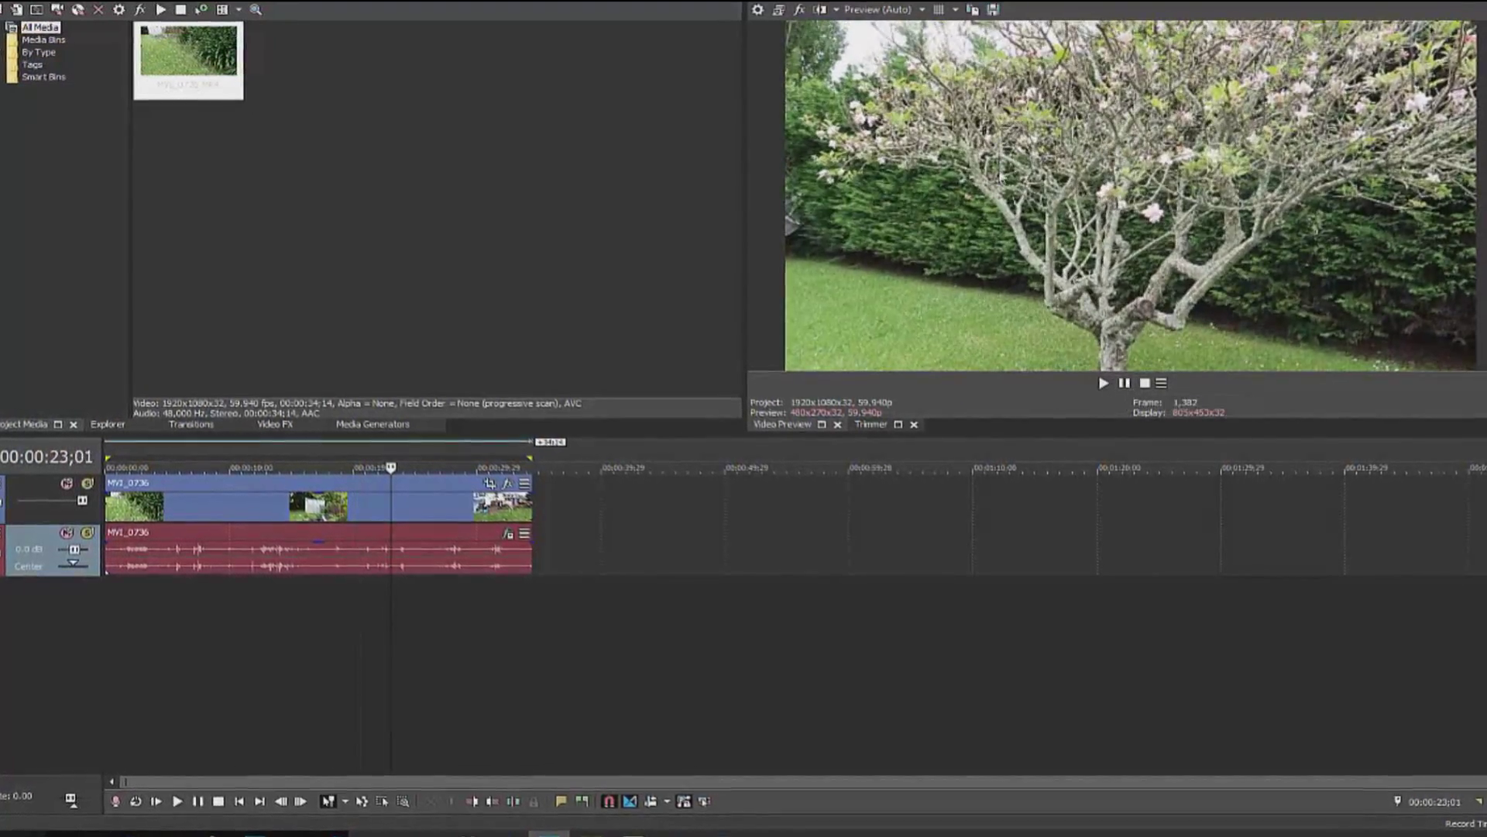
click(923, 10)
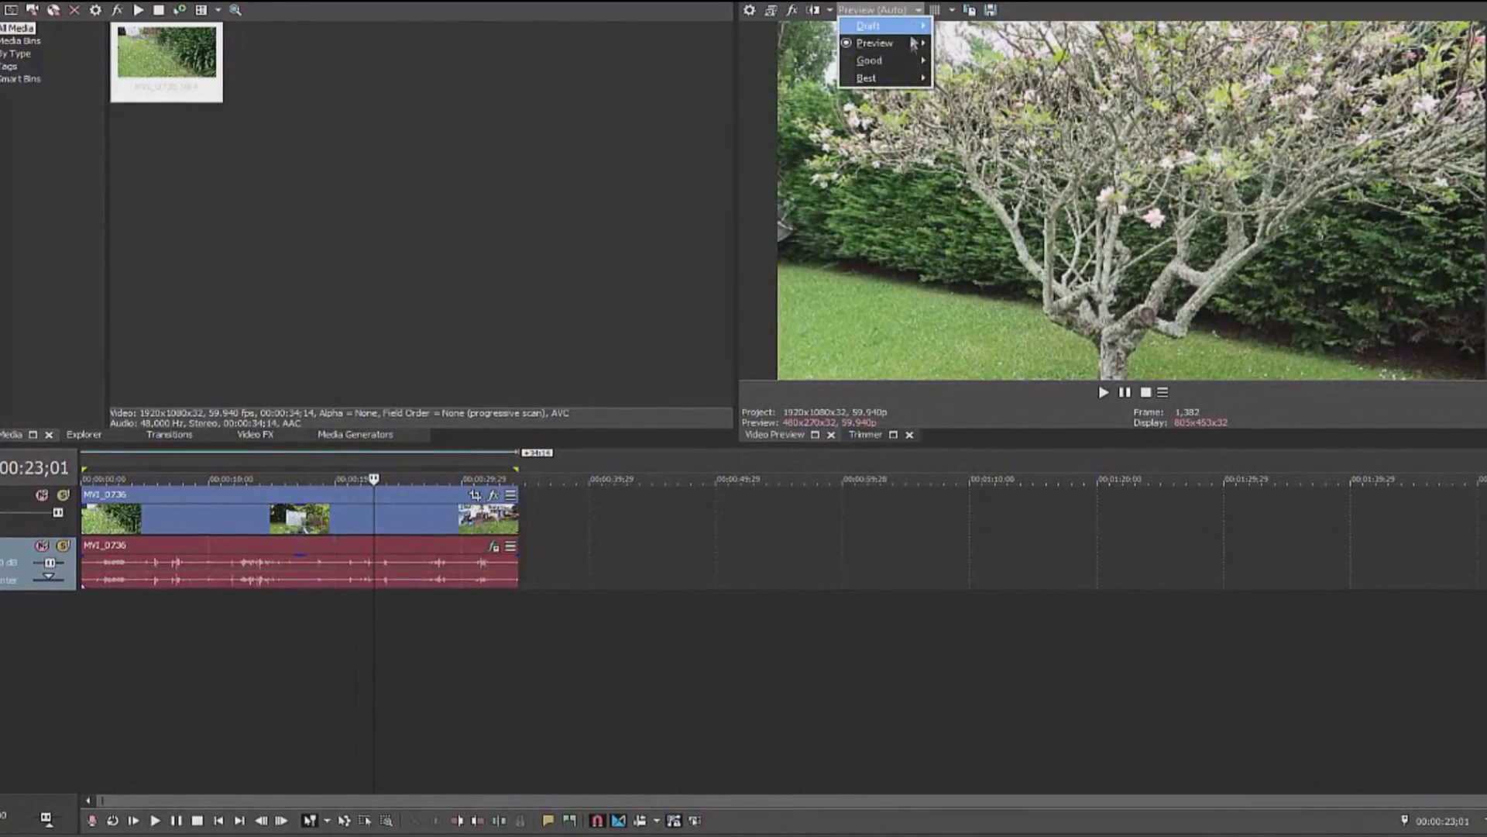
mouse_move(860, 61)
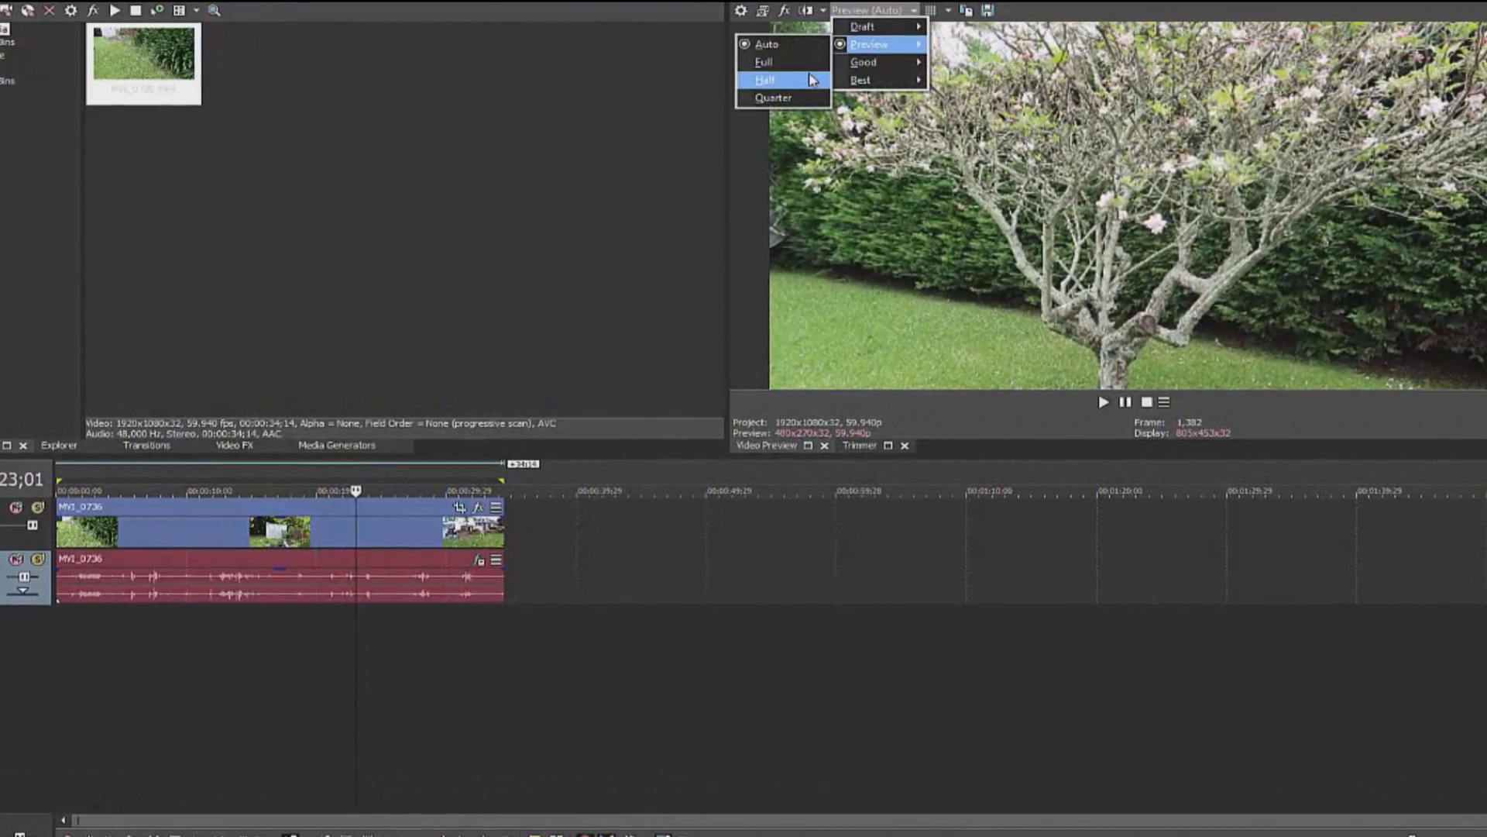
click(792, 83)
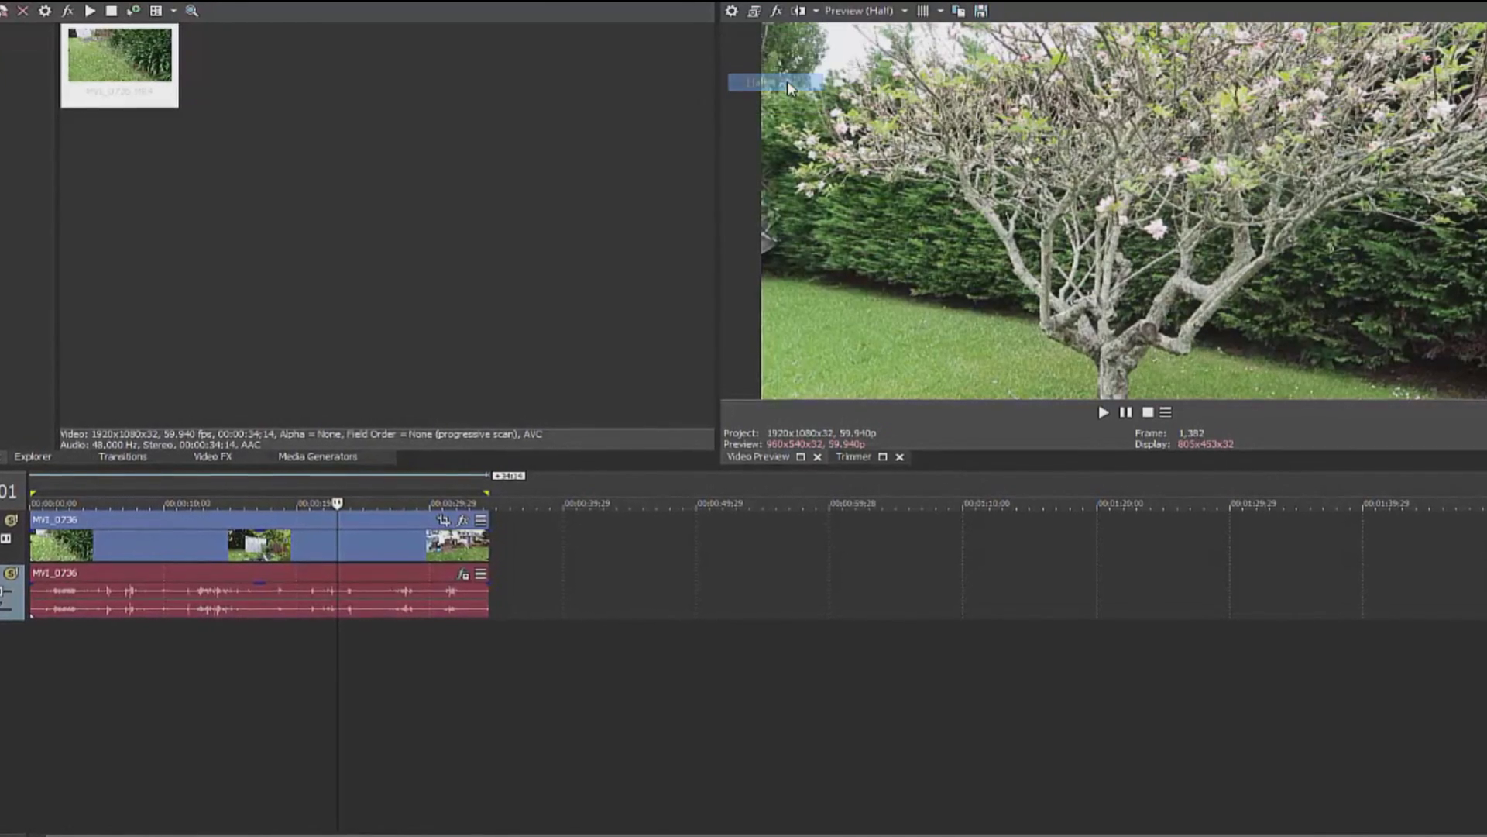
click(858, 10)
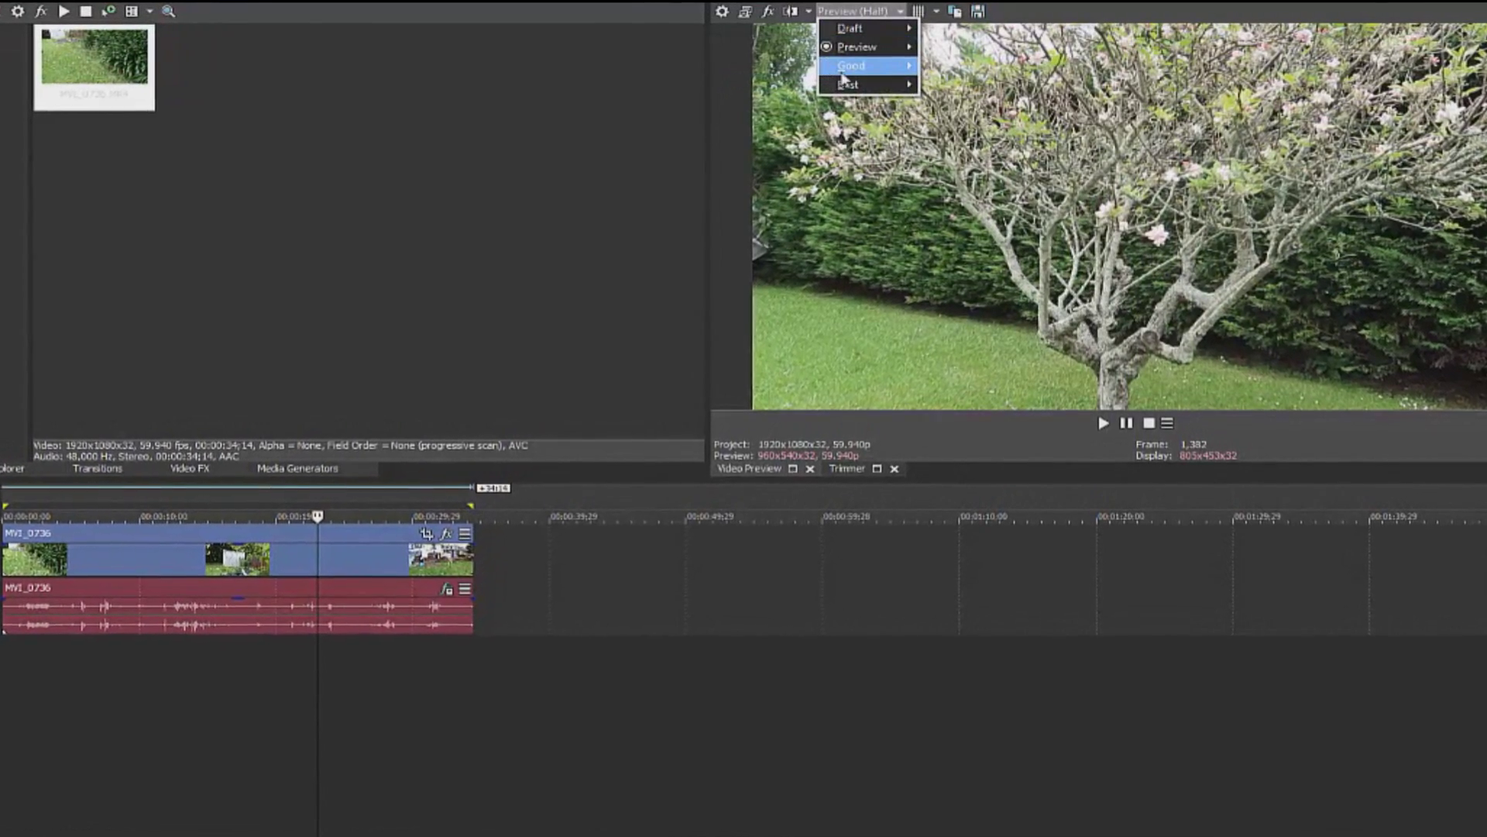
mouse_move(847, 76)
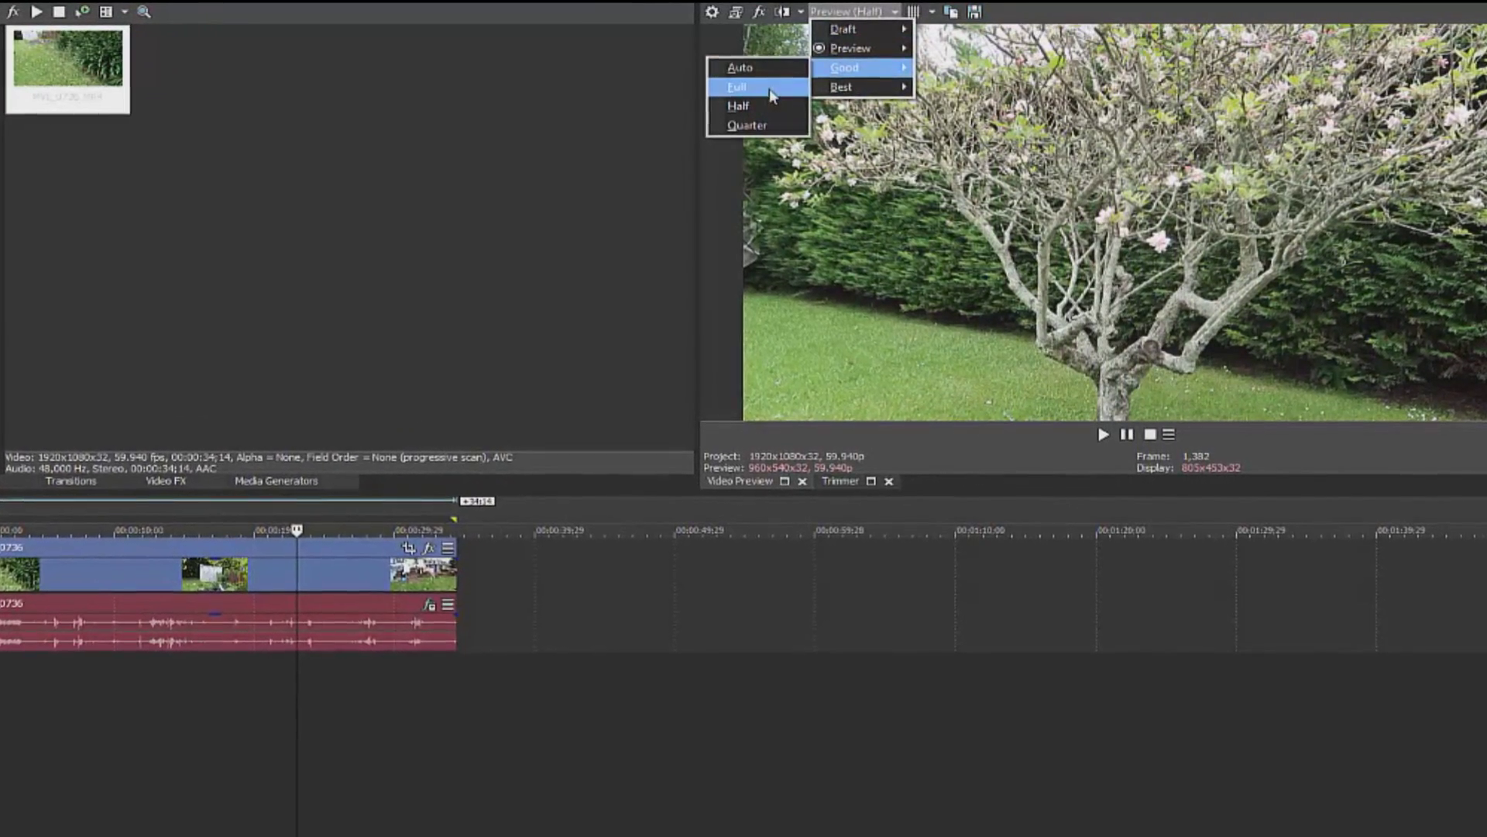
click(745, 86)
Play back the clip and set the preview quality to Good, Full.
click(843, 12)
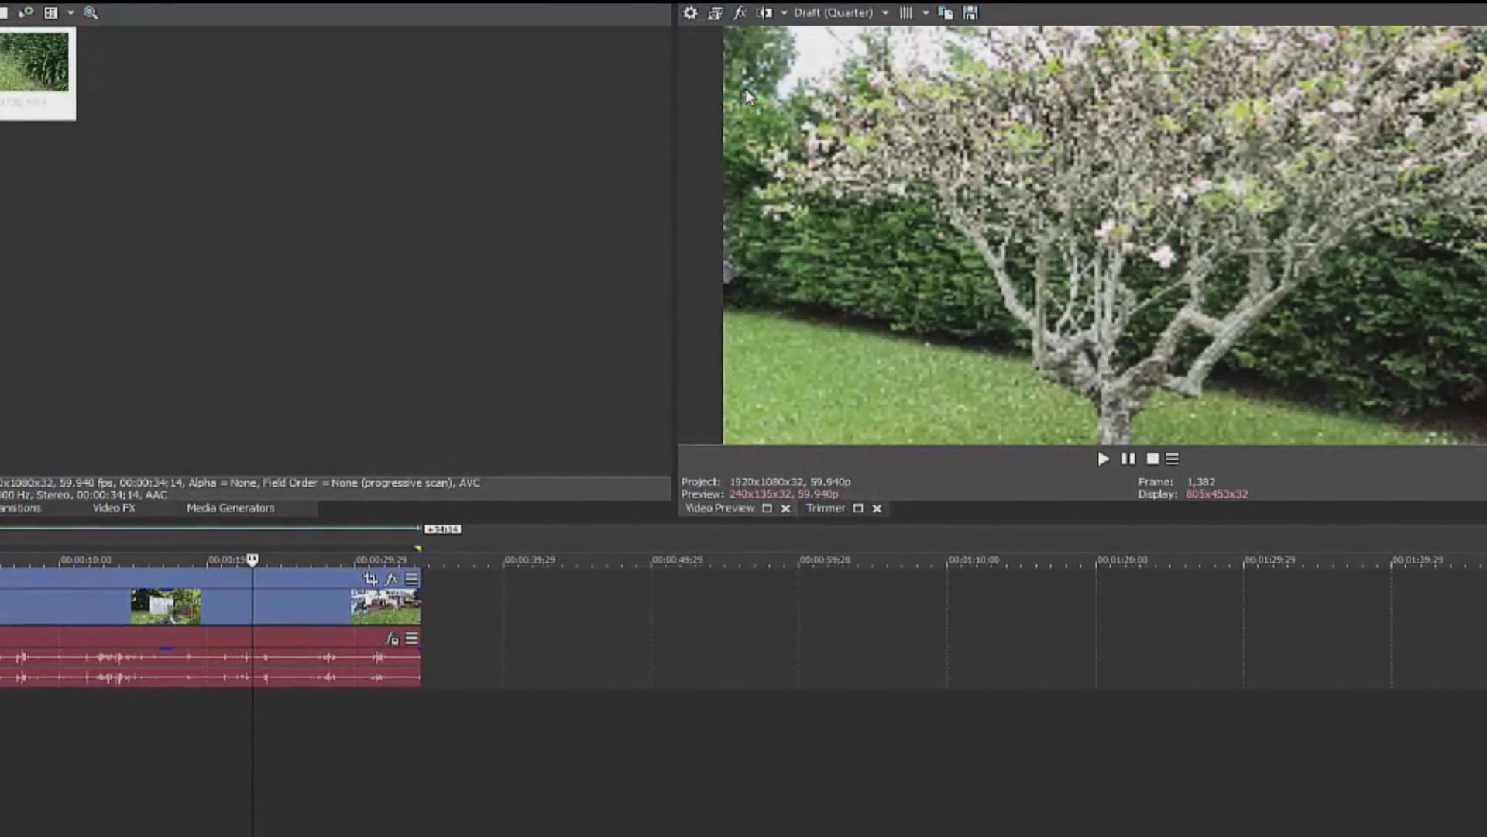
click(1108, 474)
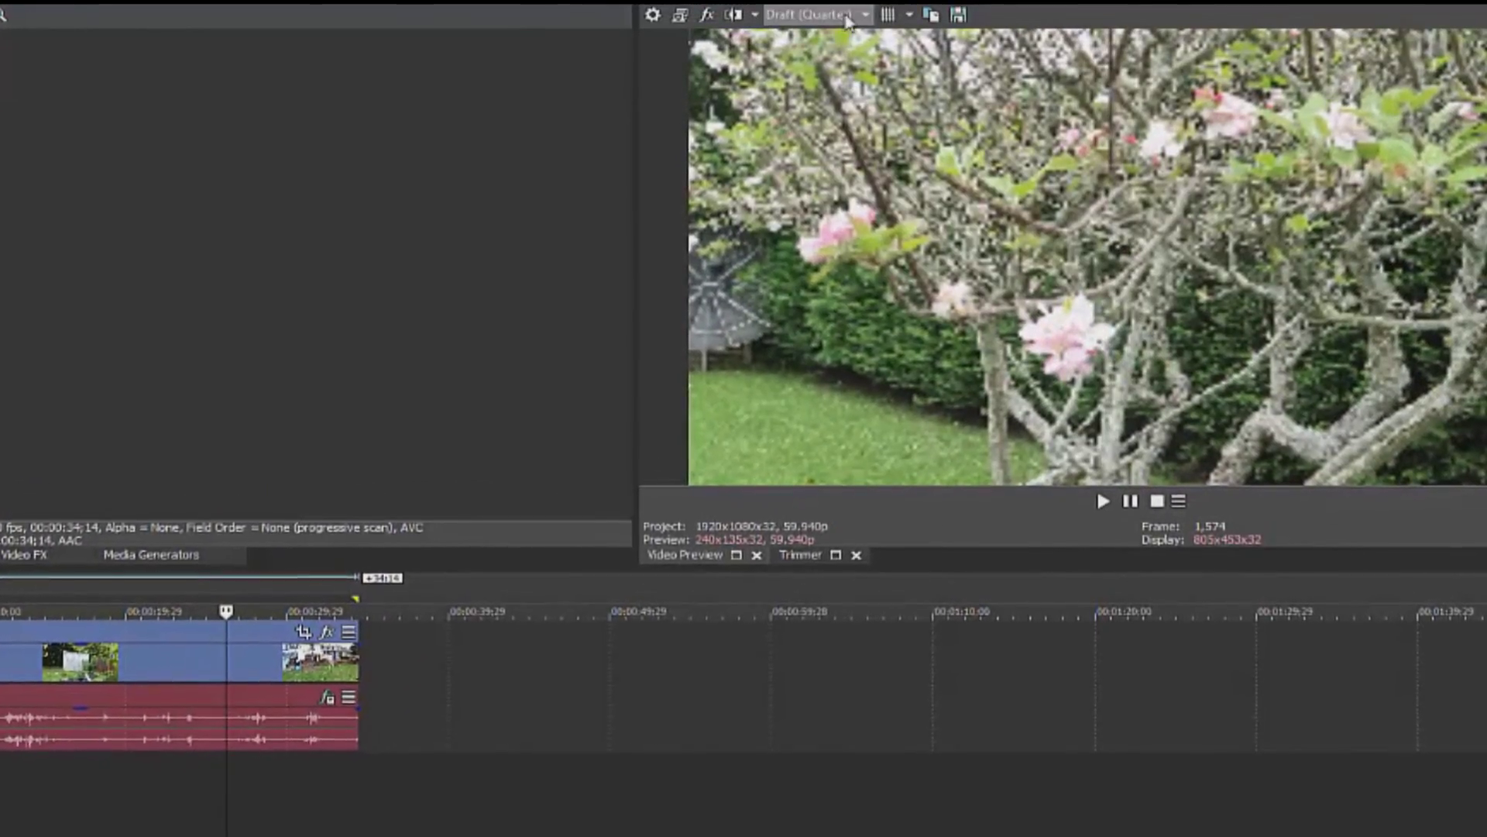
click(848, 17)
mouse_move(821, 80)
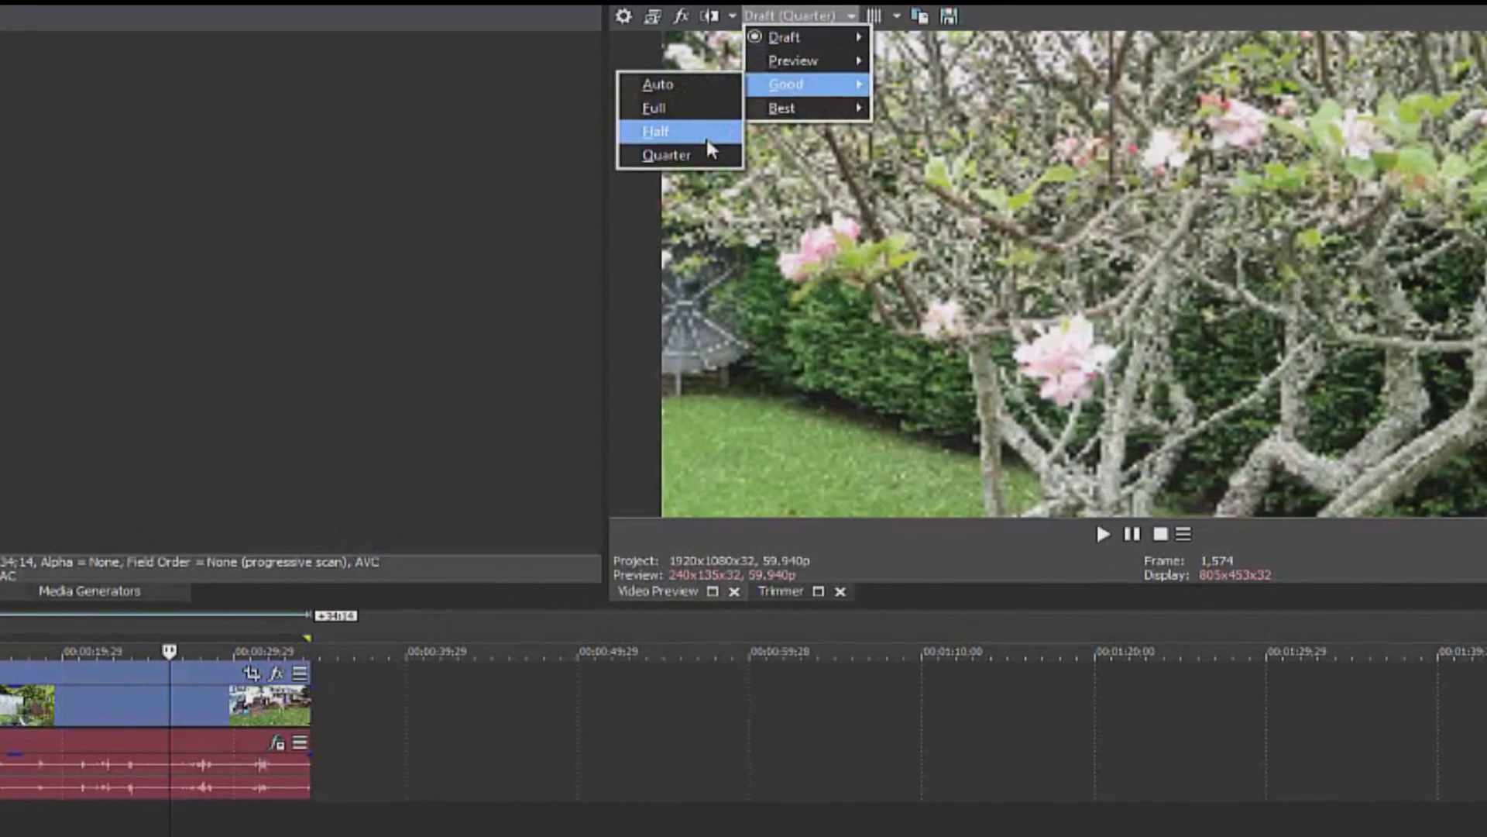
click(694, 113)
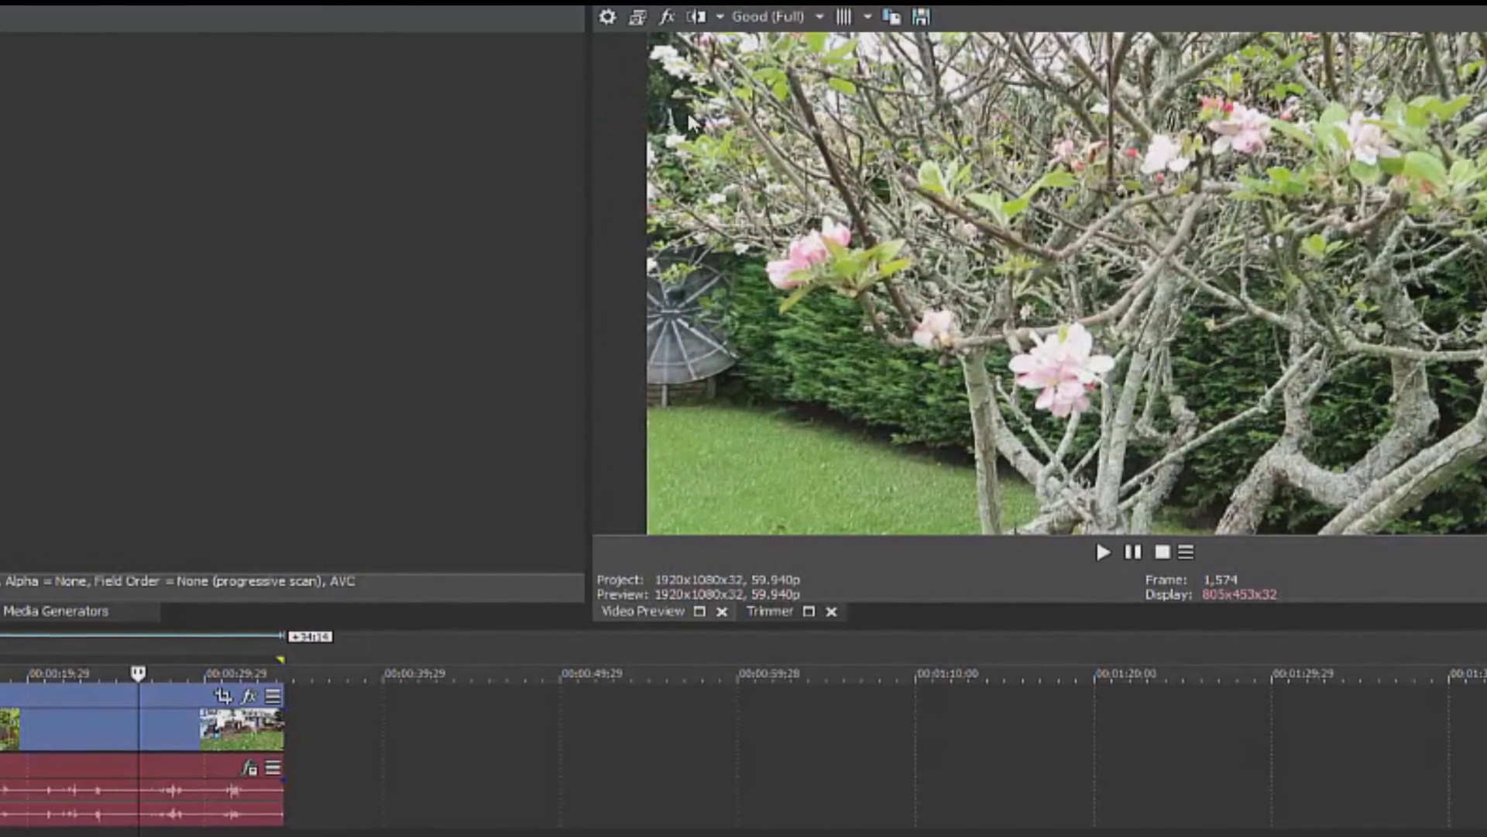
Try Best Half, Best Quarter, then Good Quarter preview quality.
click(801, 19)
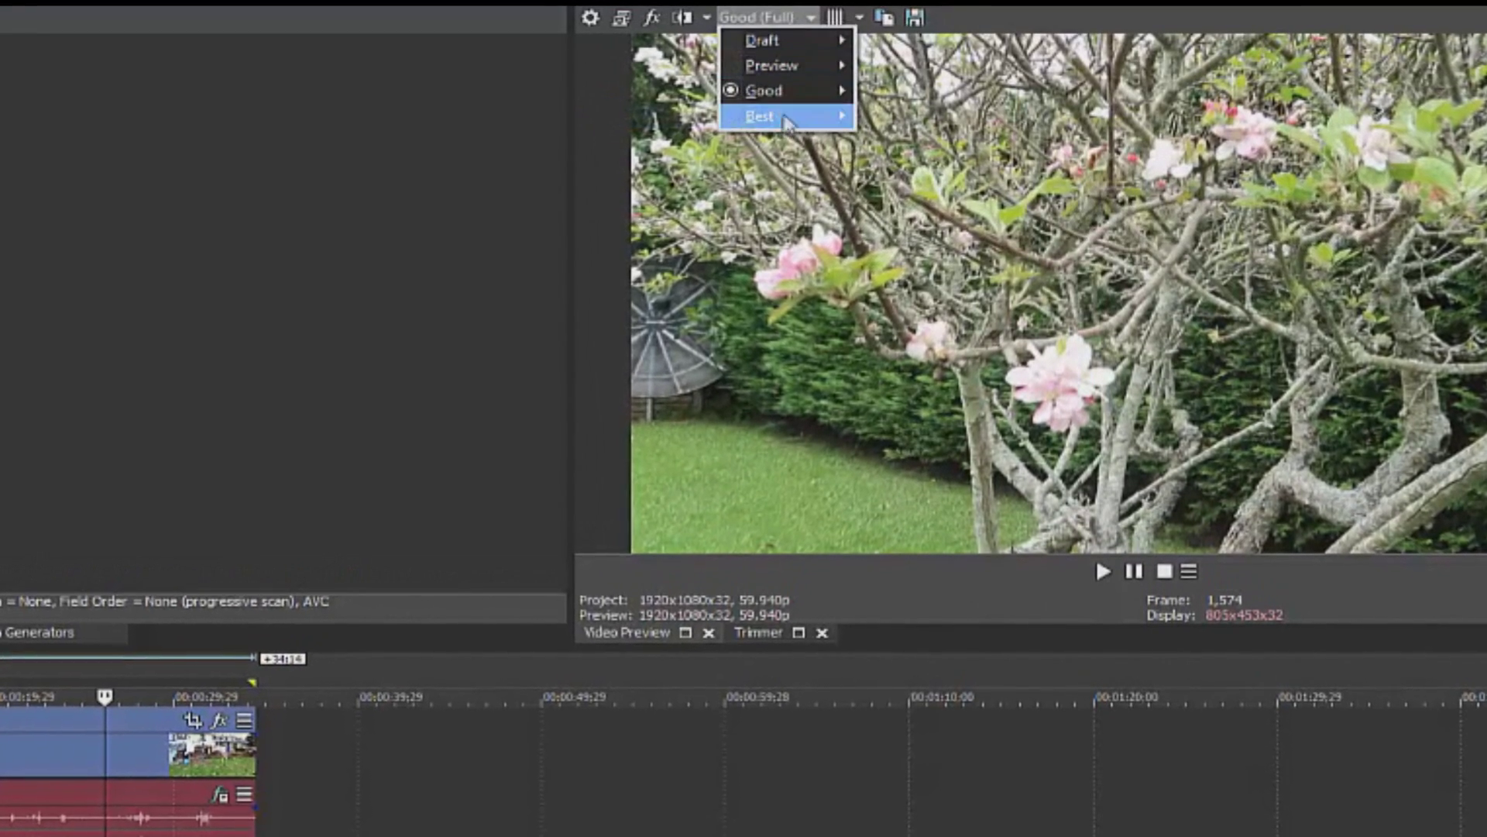
mouse_move(750, 127)
click(674, 169)
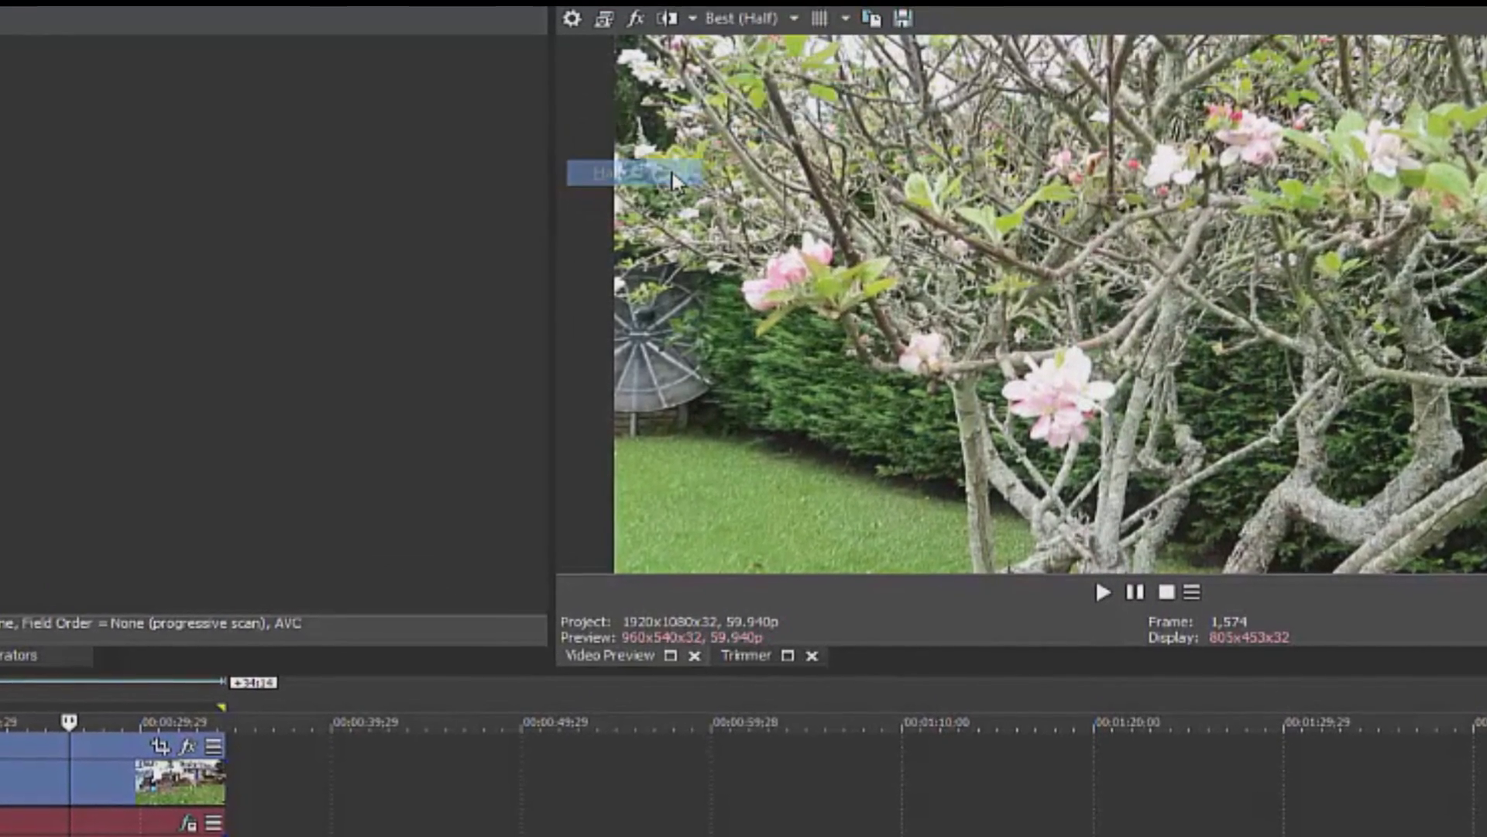
click(762, 17)
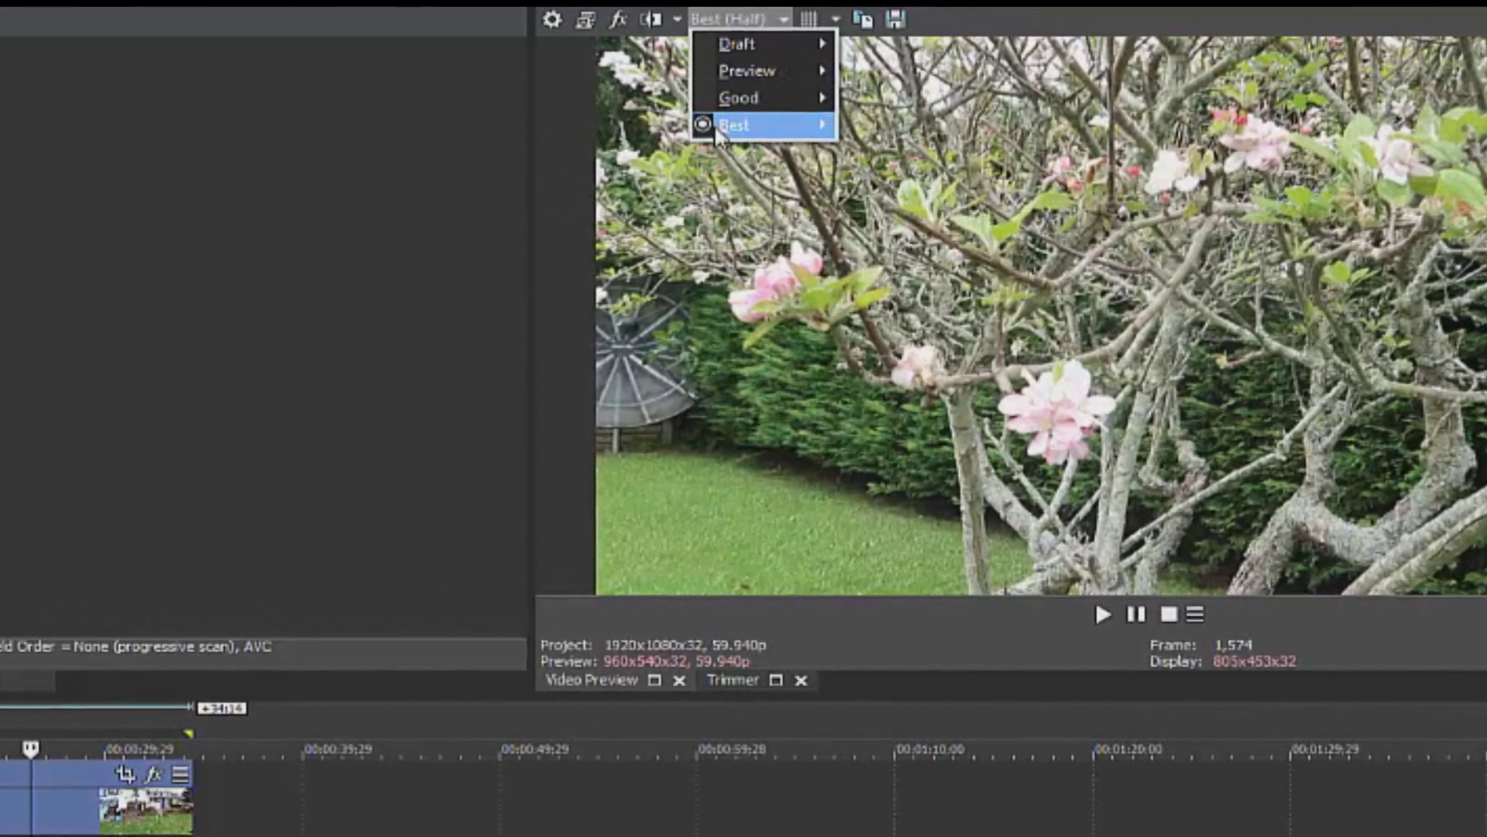
mouse_move(744, 124)
click(615, 211)
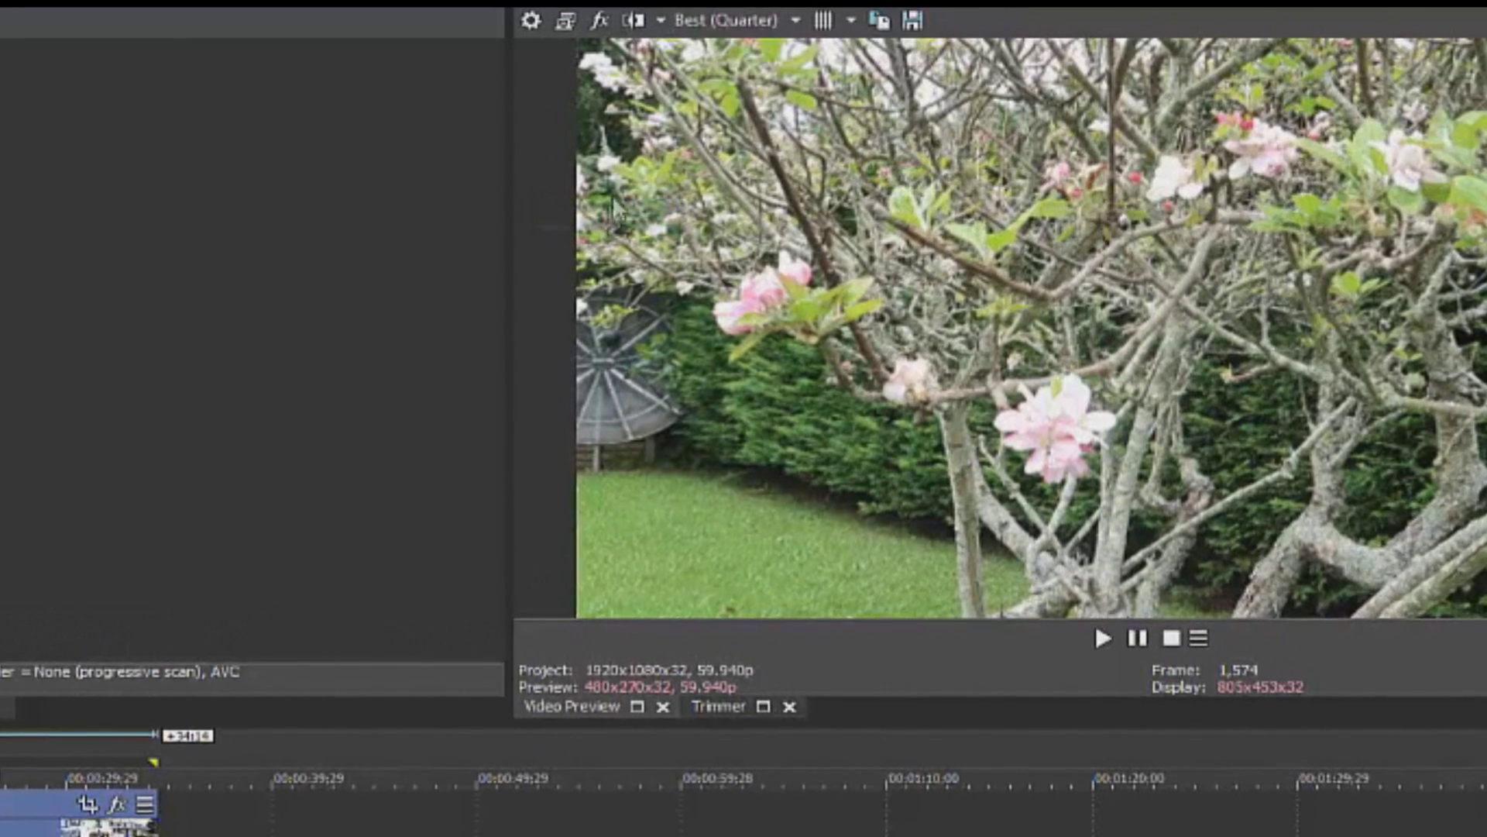
click(726, 24)
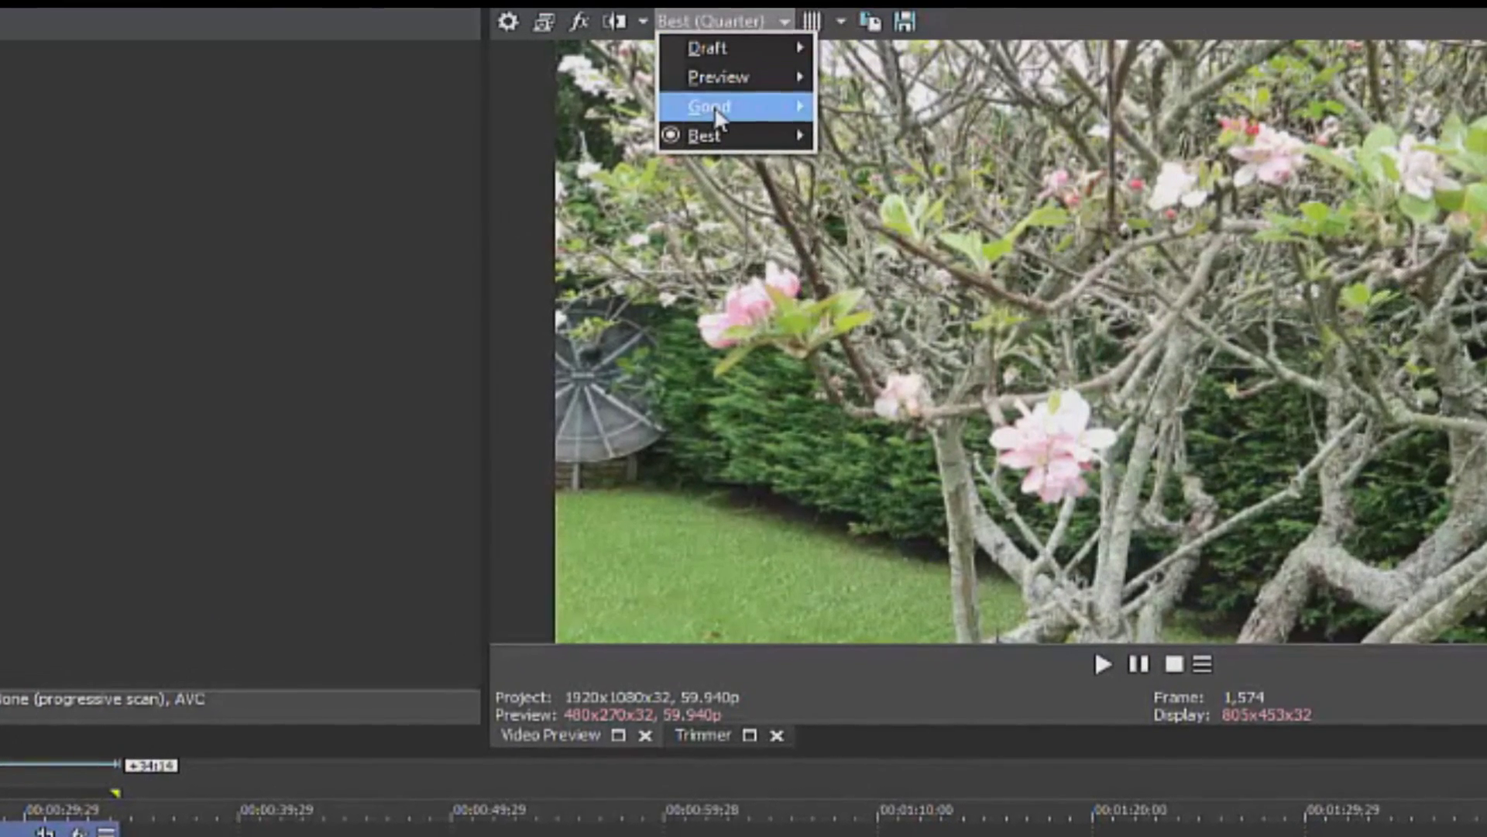
mouse_move(719, 103)
click(550, 194)
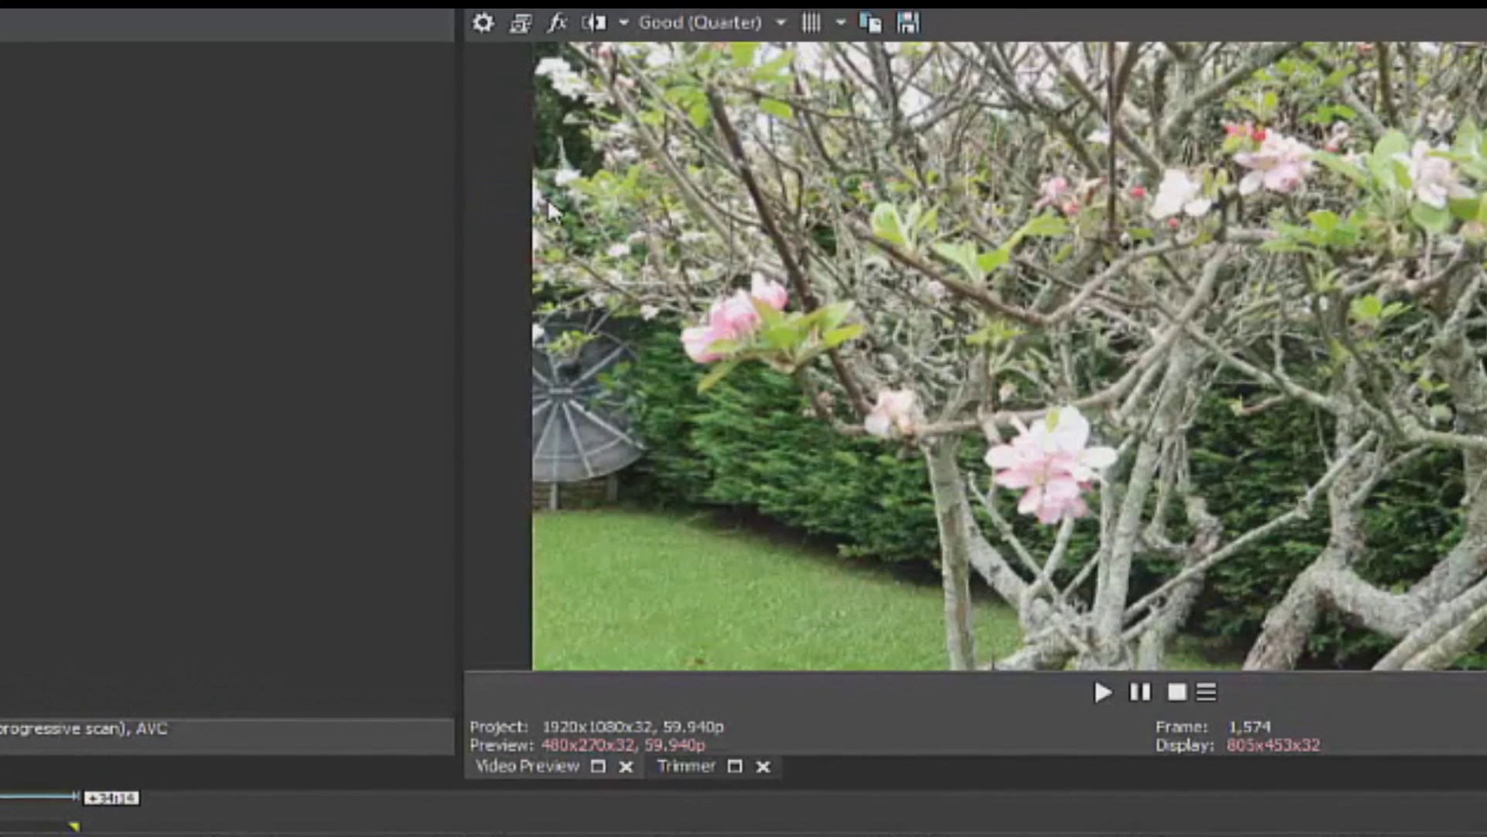
Try Preview Quarter, then Draft Half preview quality.
click(702, 25)
mouse_move(682, 82)
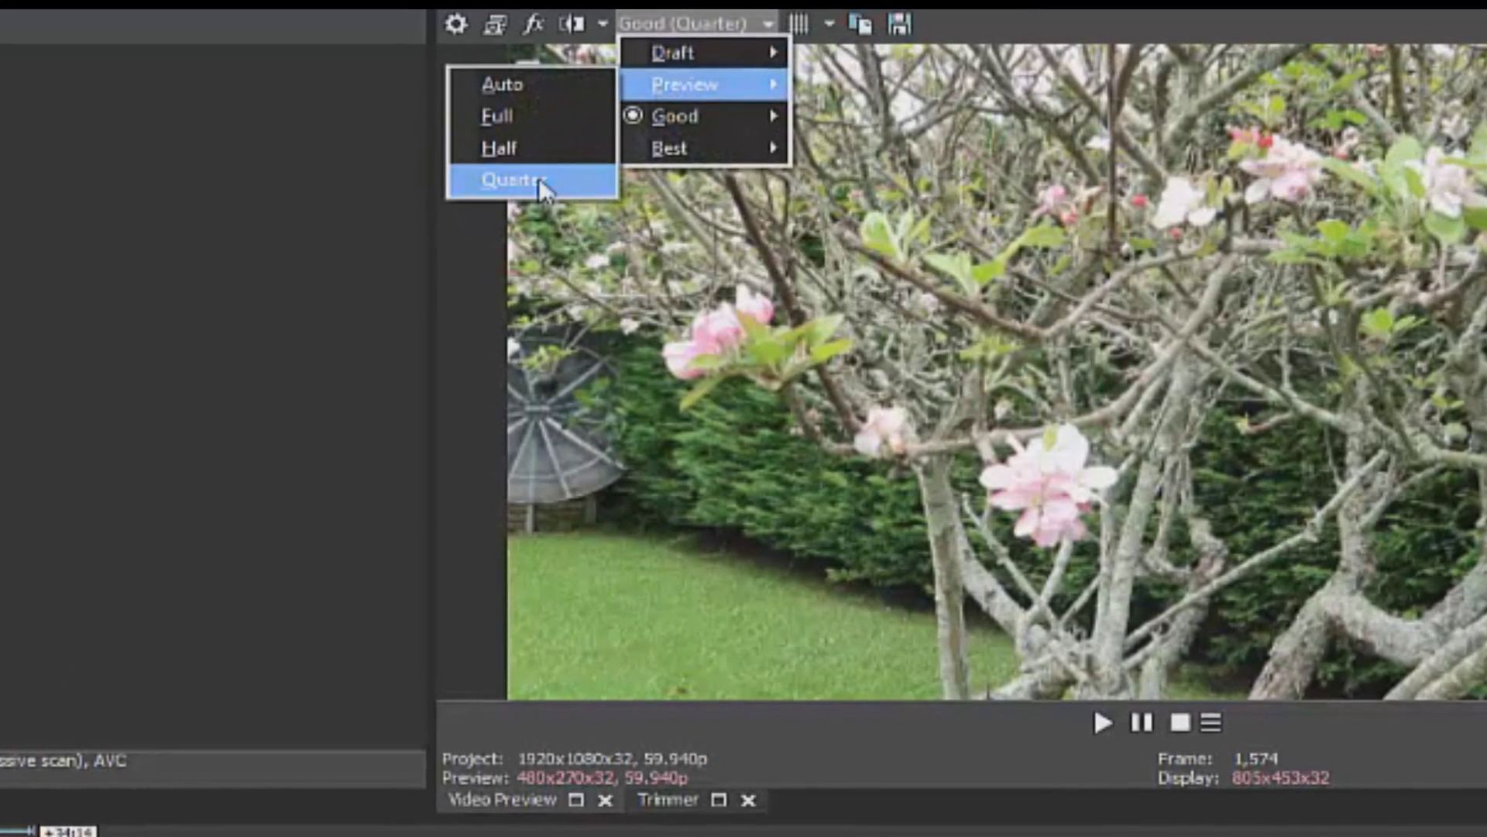
click(552, 177)
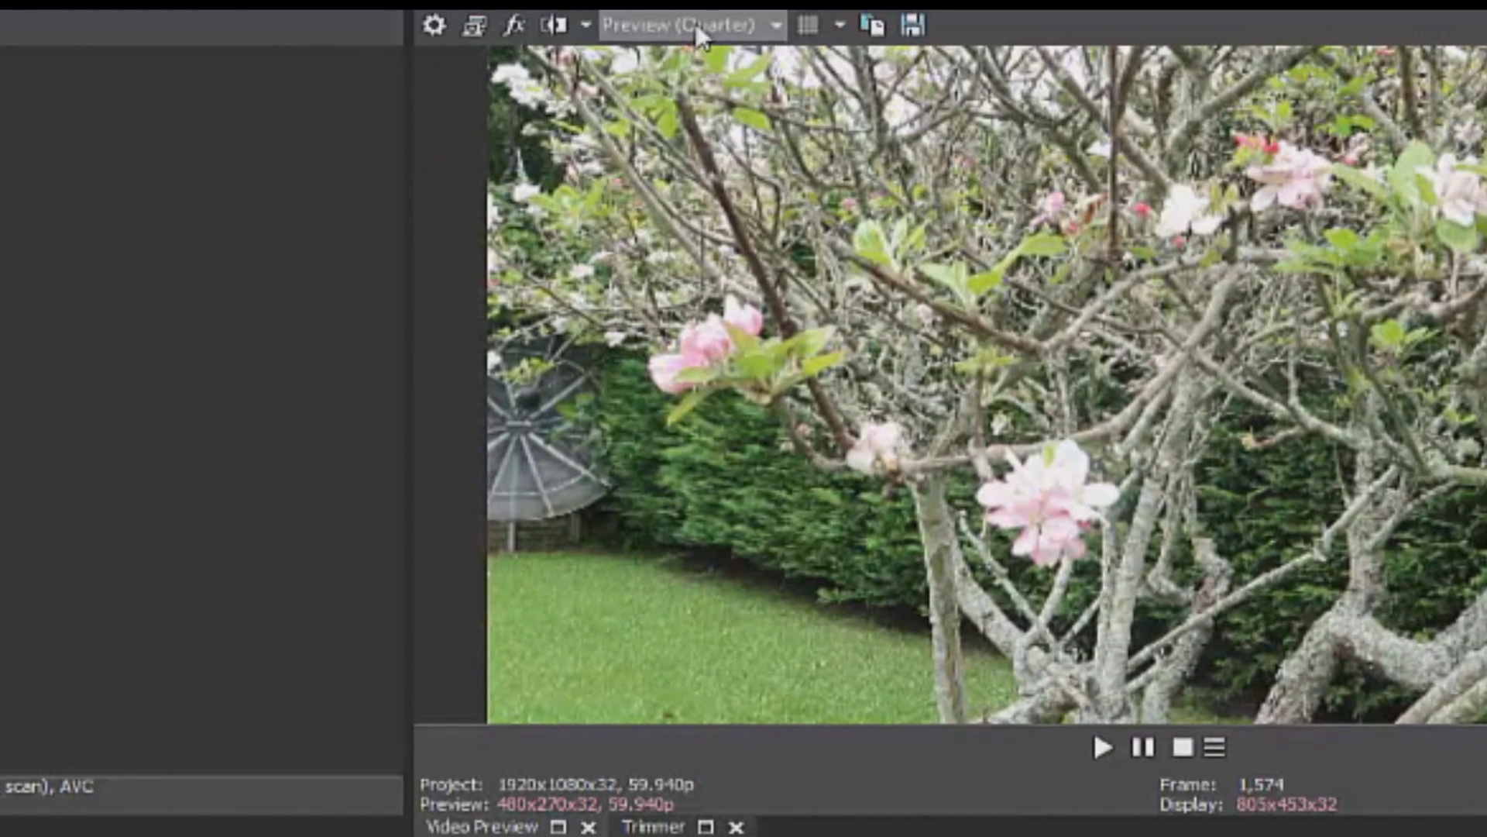
click(689, 24)
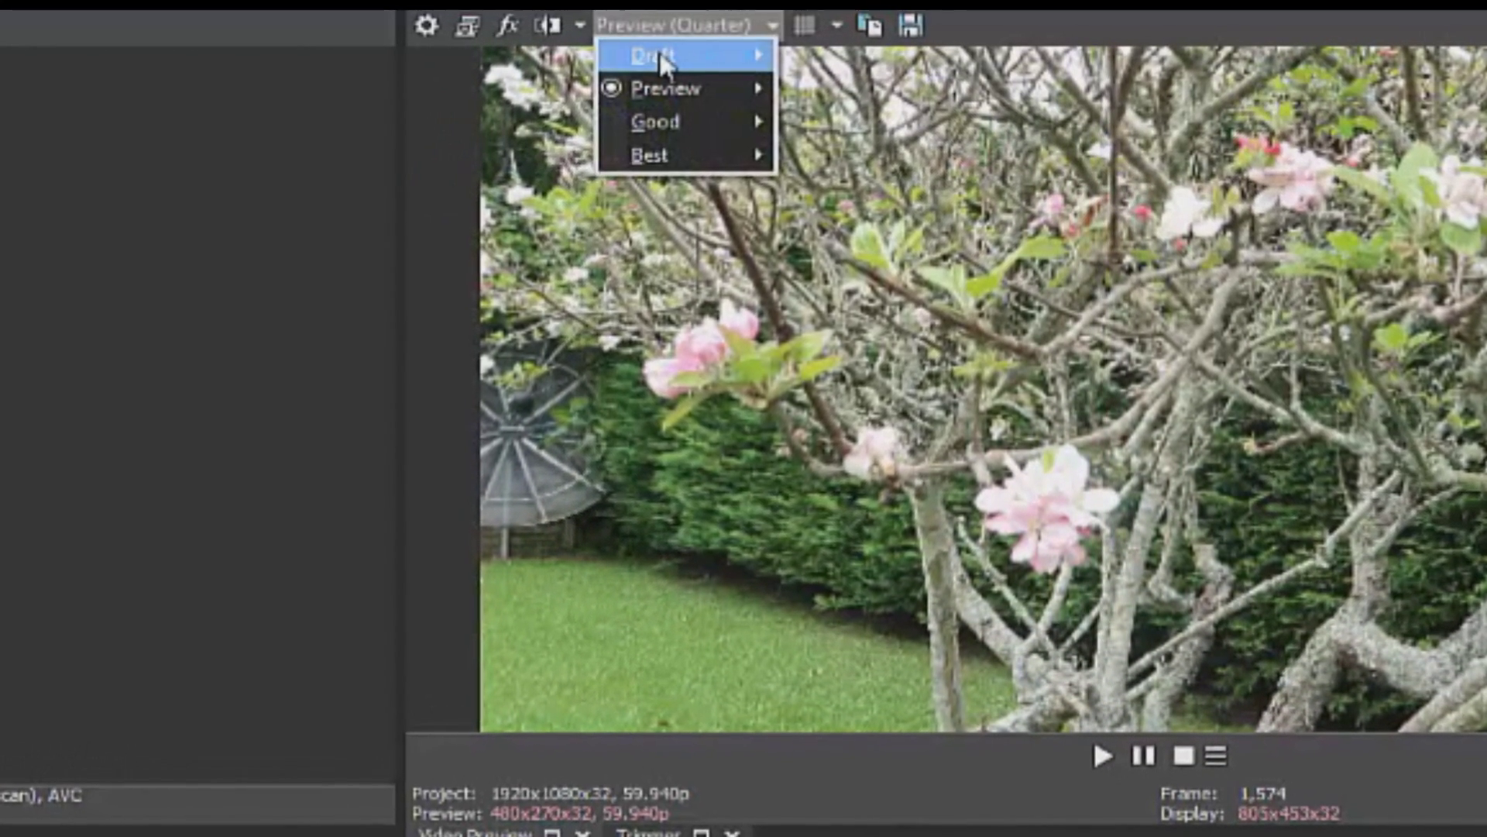
mouse_move(666, 53)
click(490, 138)
Try Draft Quarter, then finish on Best, Full preview quality.
click(697, 26)
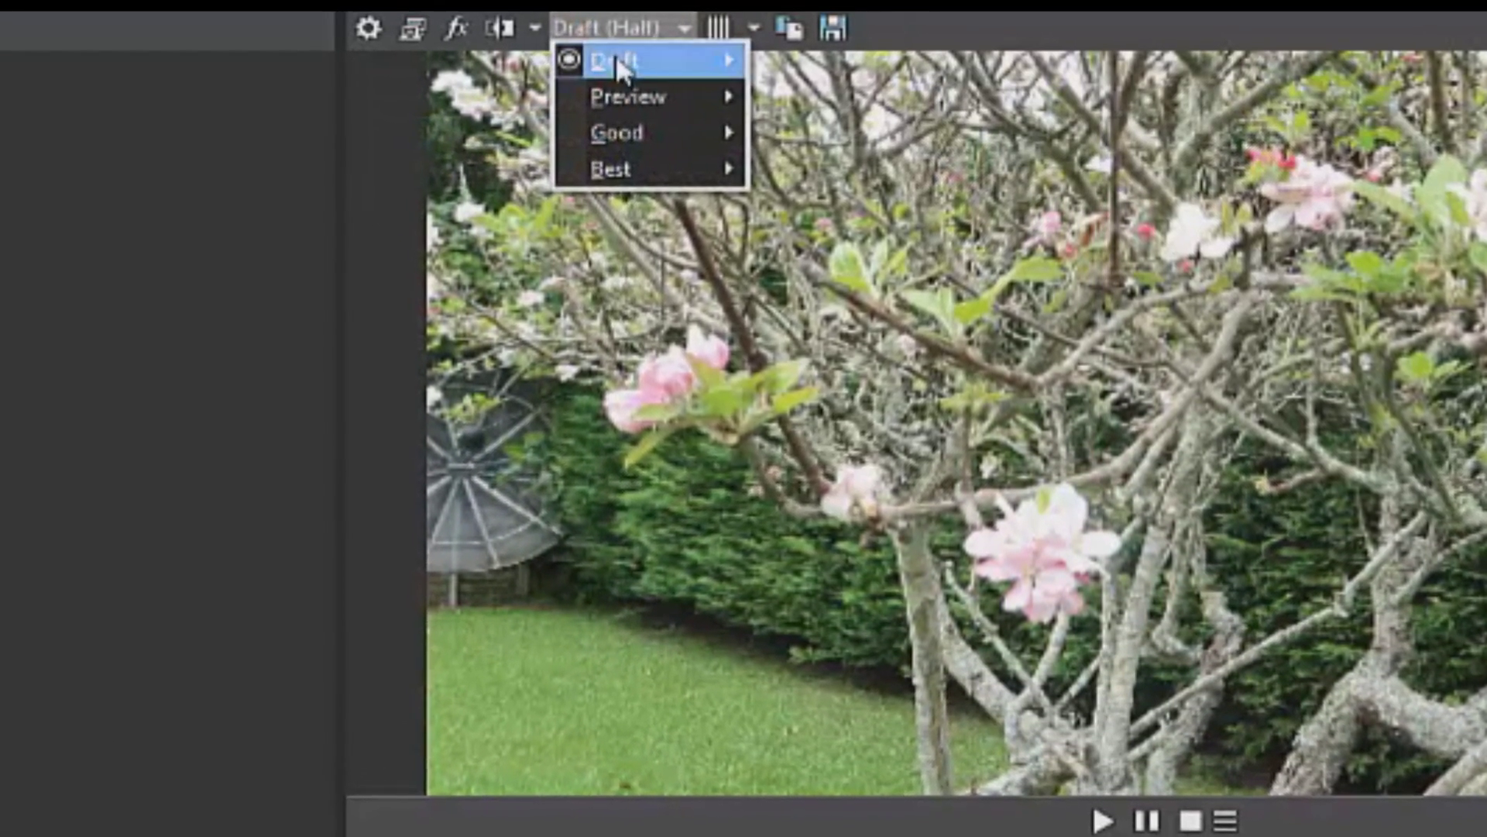
mouse_move(611, 59)
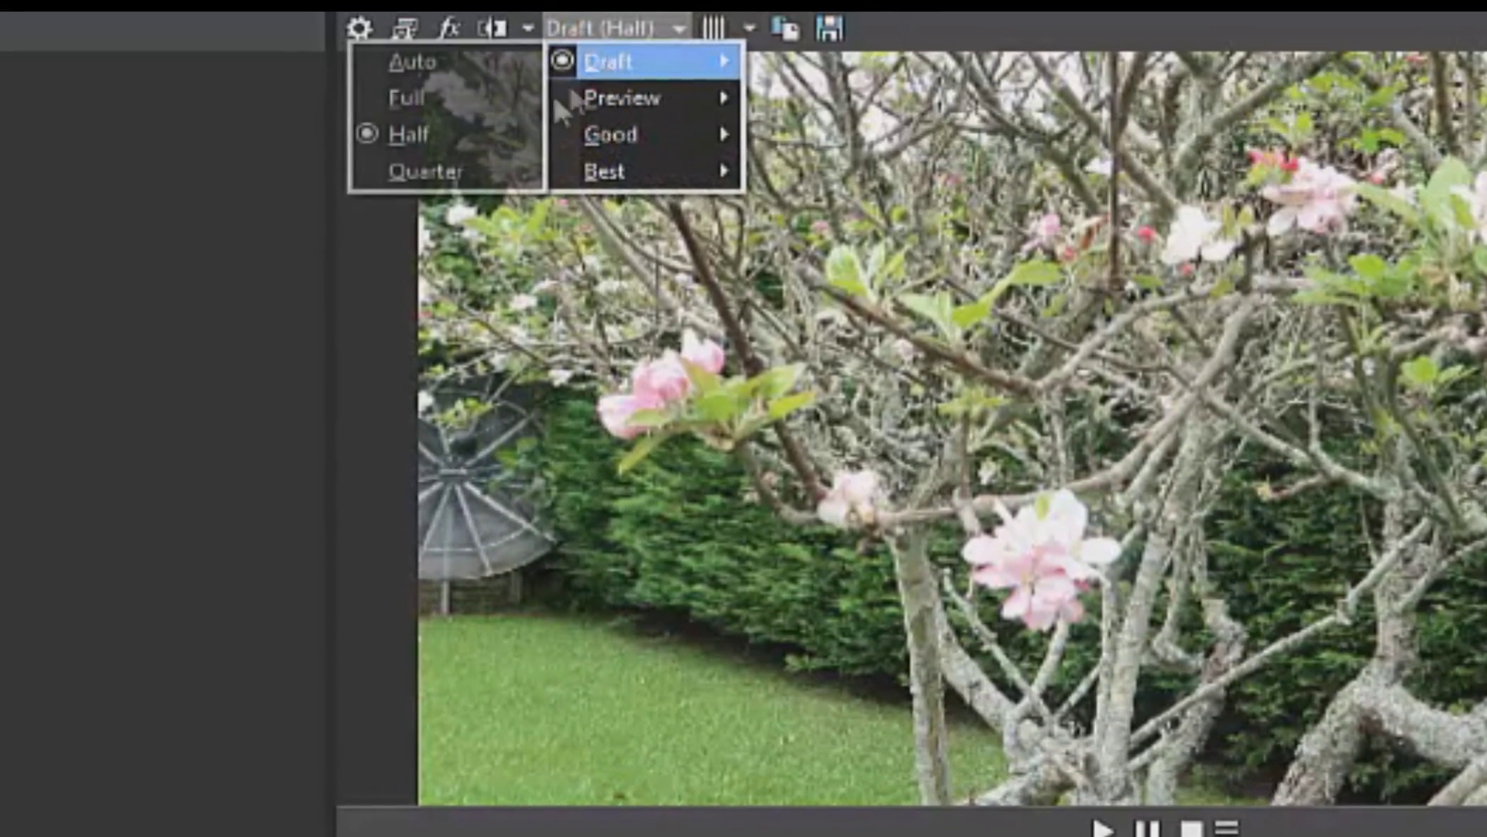
click(488, 172)
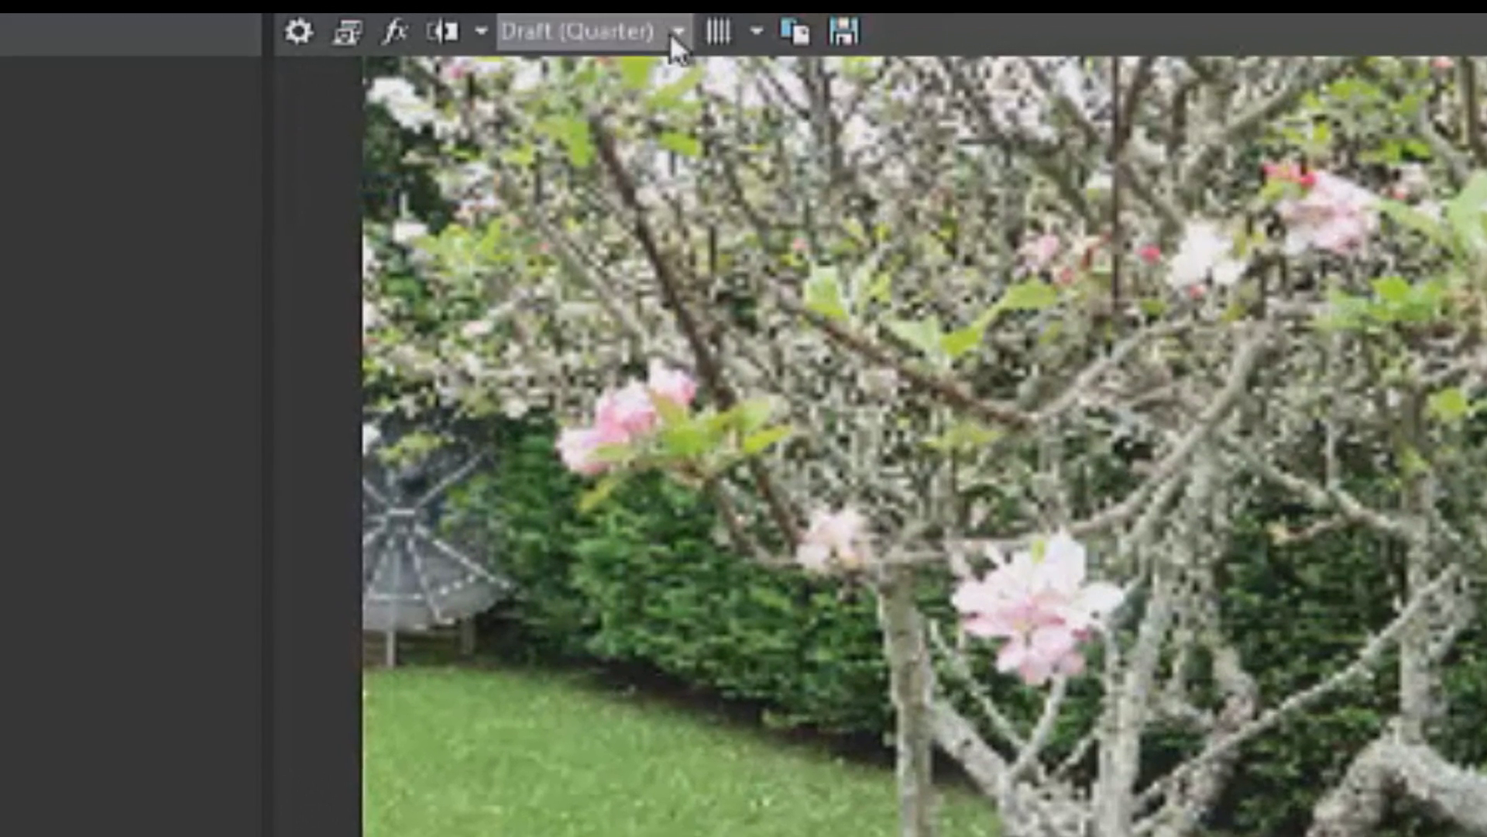
click(670, 35)
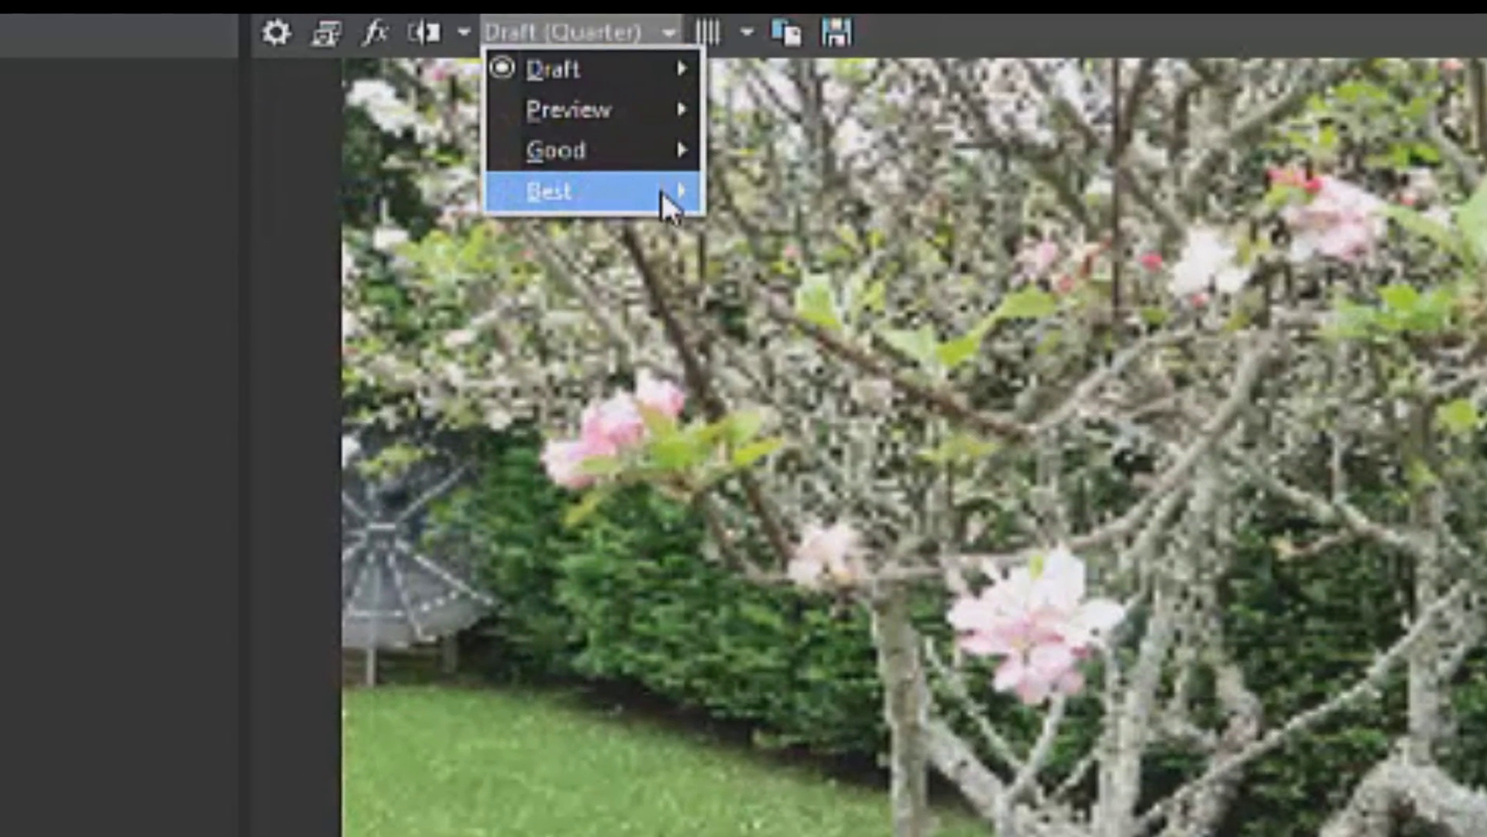
mouse_move(677, 192)
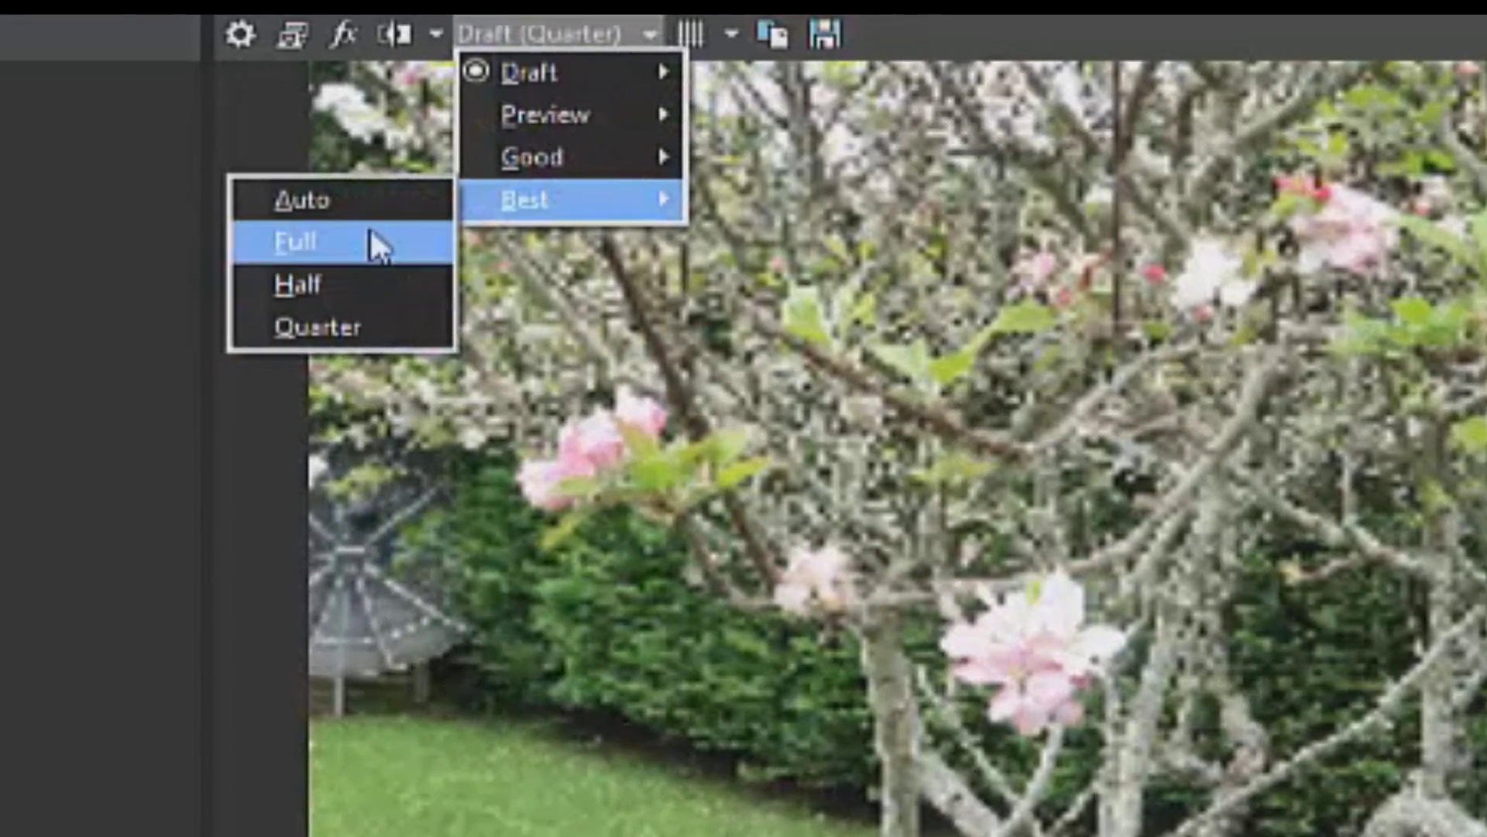
click(377, 237)
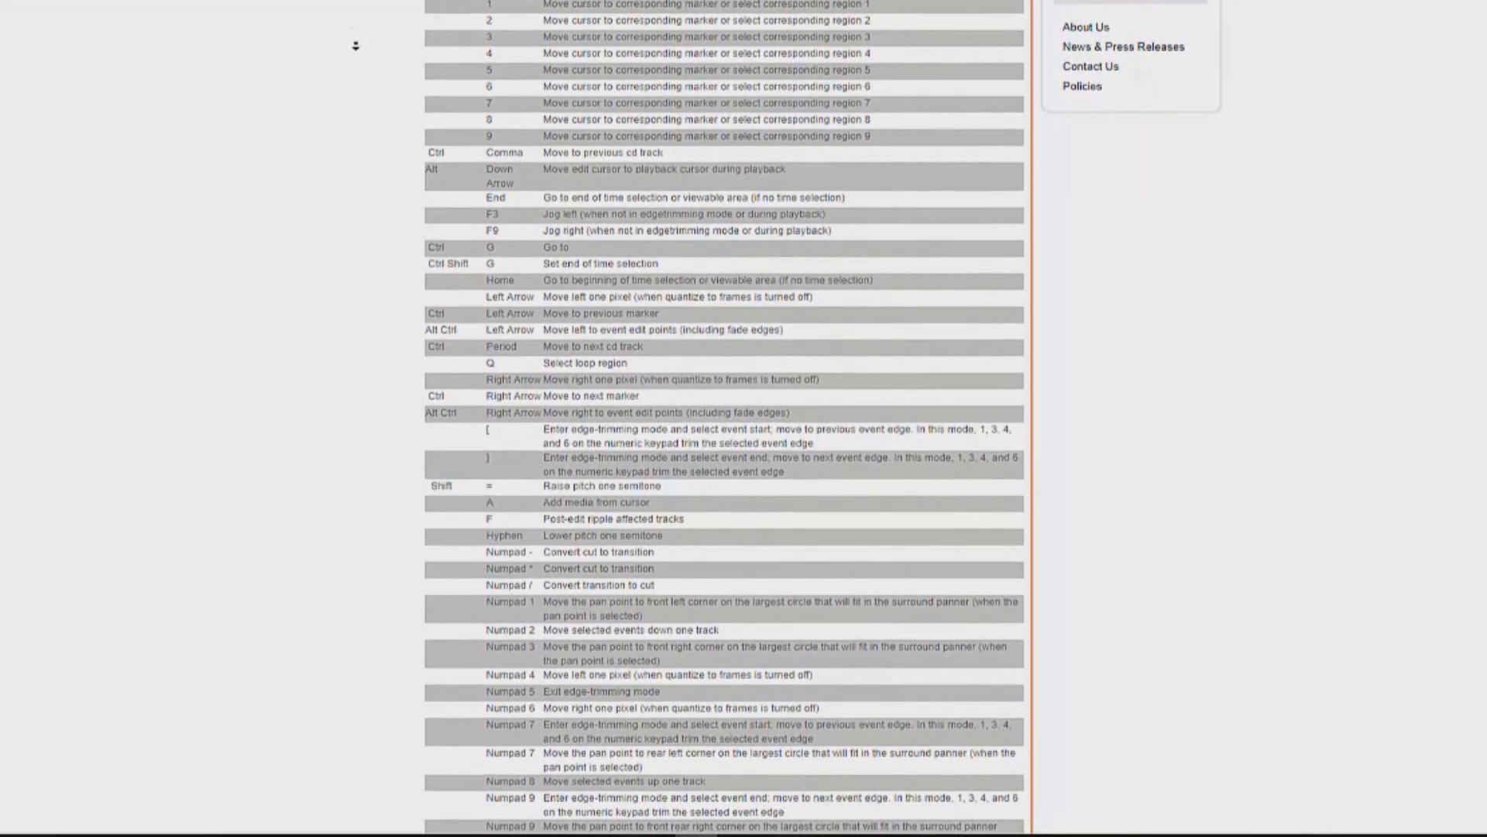
scroll(355, 45, down, 1)
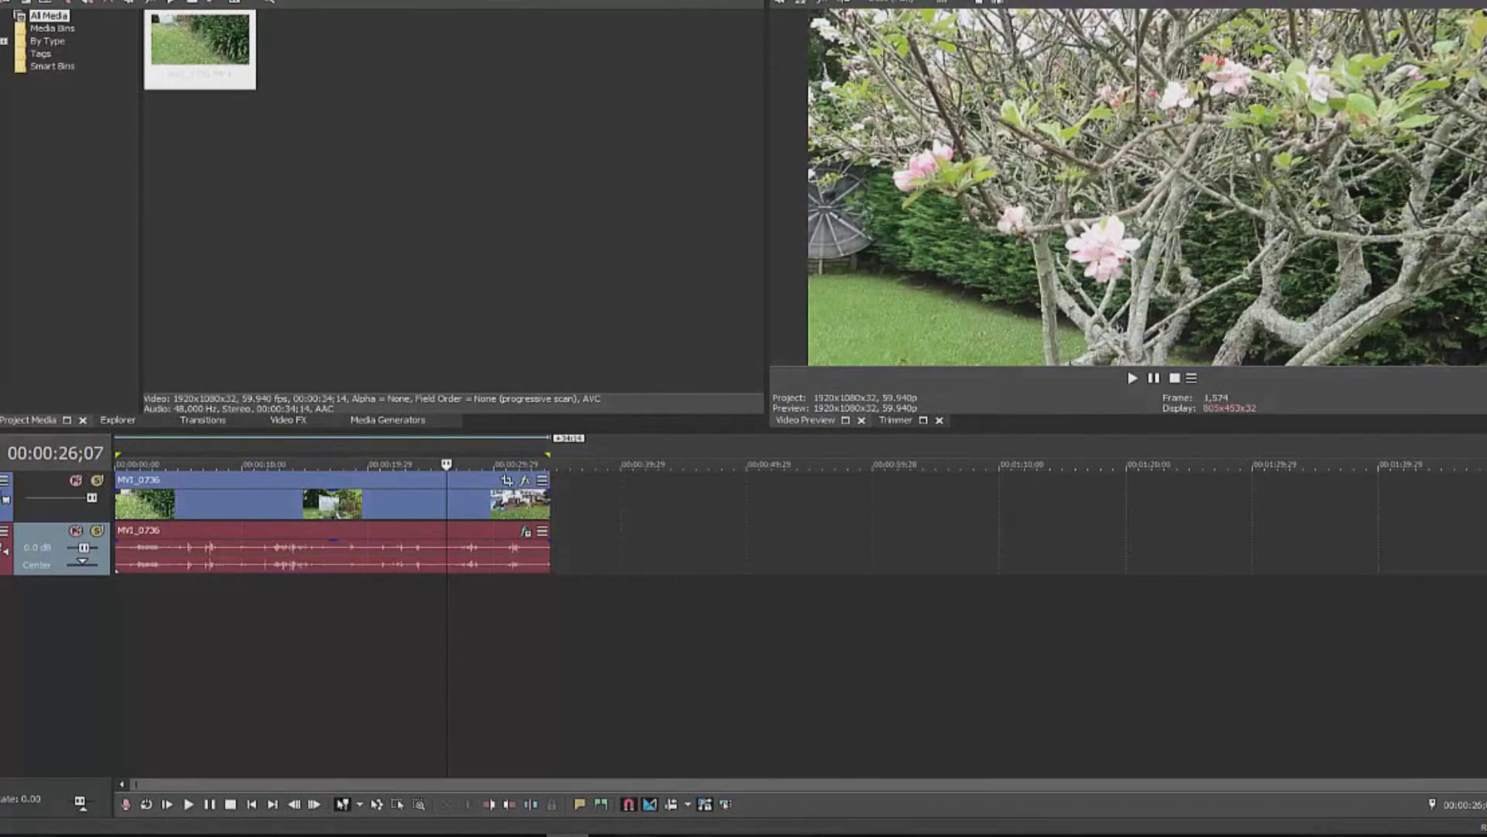
Split the clip at 18;16 and 45;09, dragging each later piece right to leave gaps.
click(348, 606)
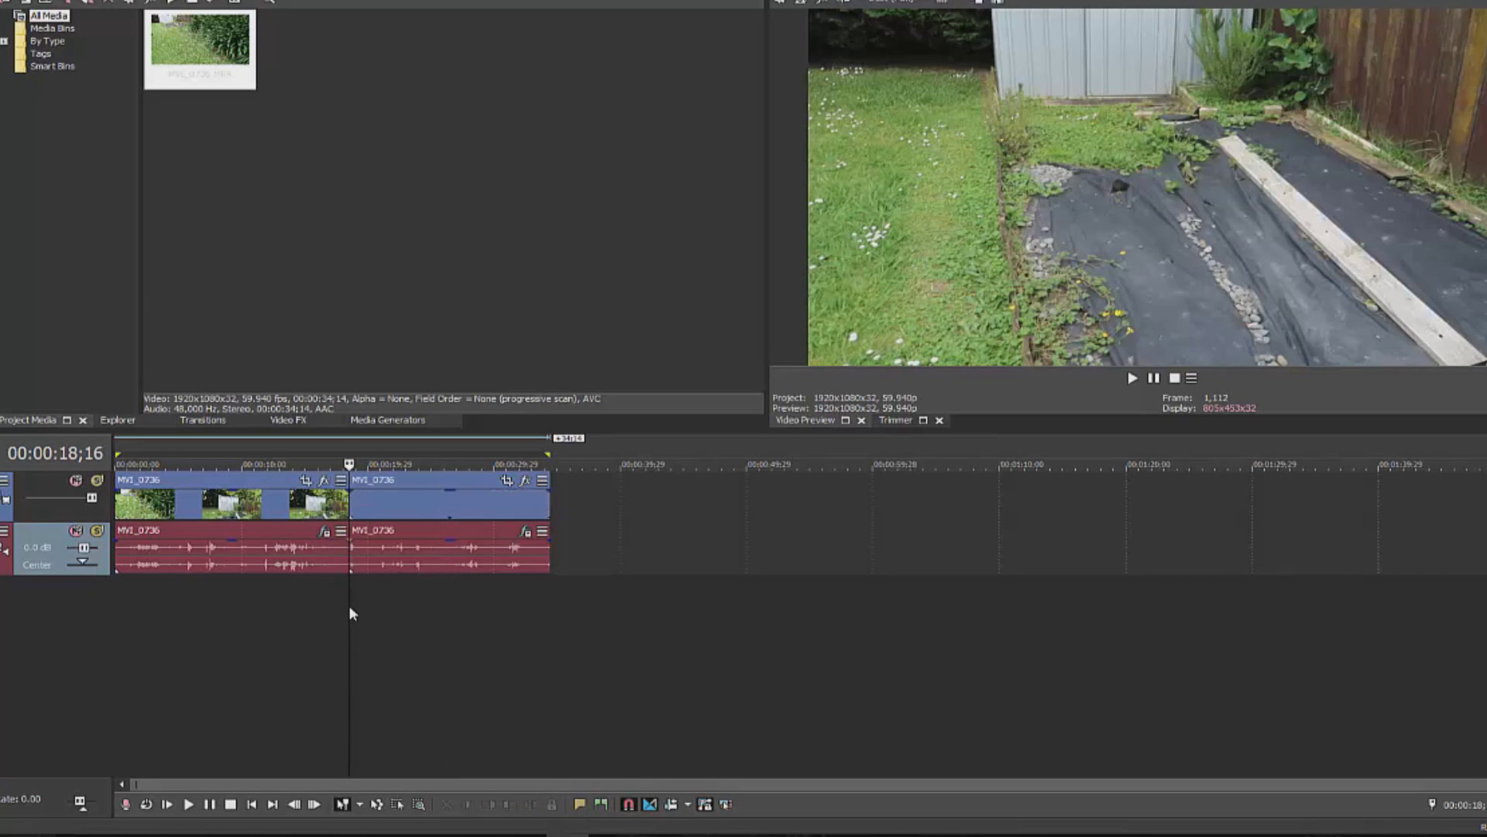
drag(387, 490, 582, 486)
click(688, 602)
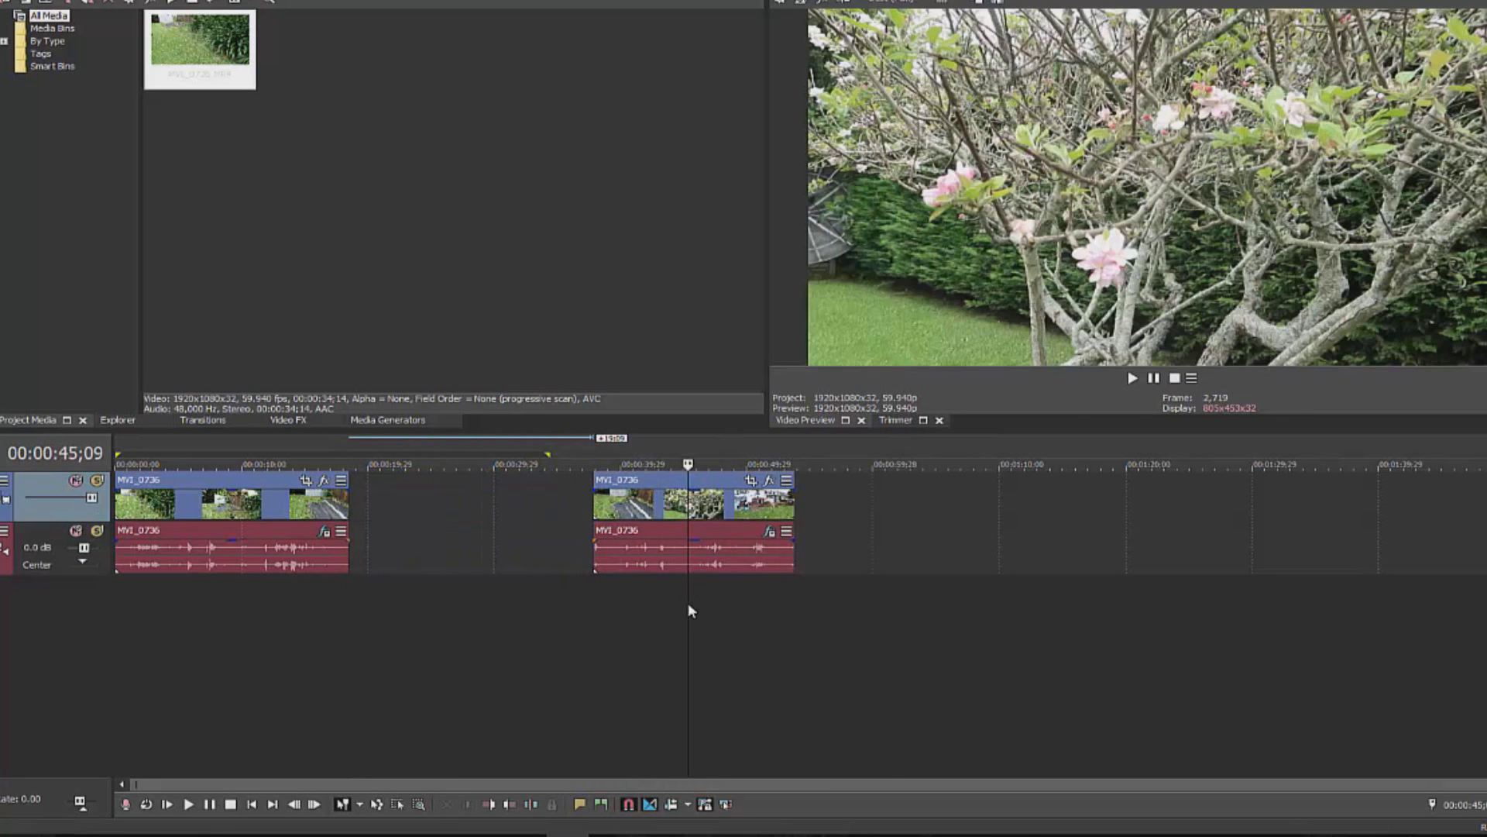
key(s)
drag(782, 476, 923, 504)
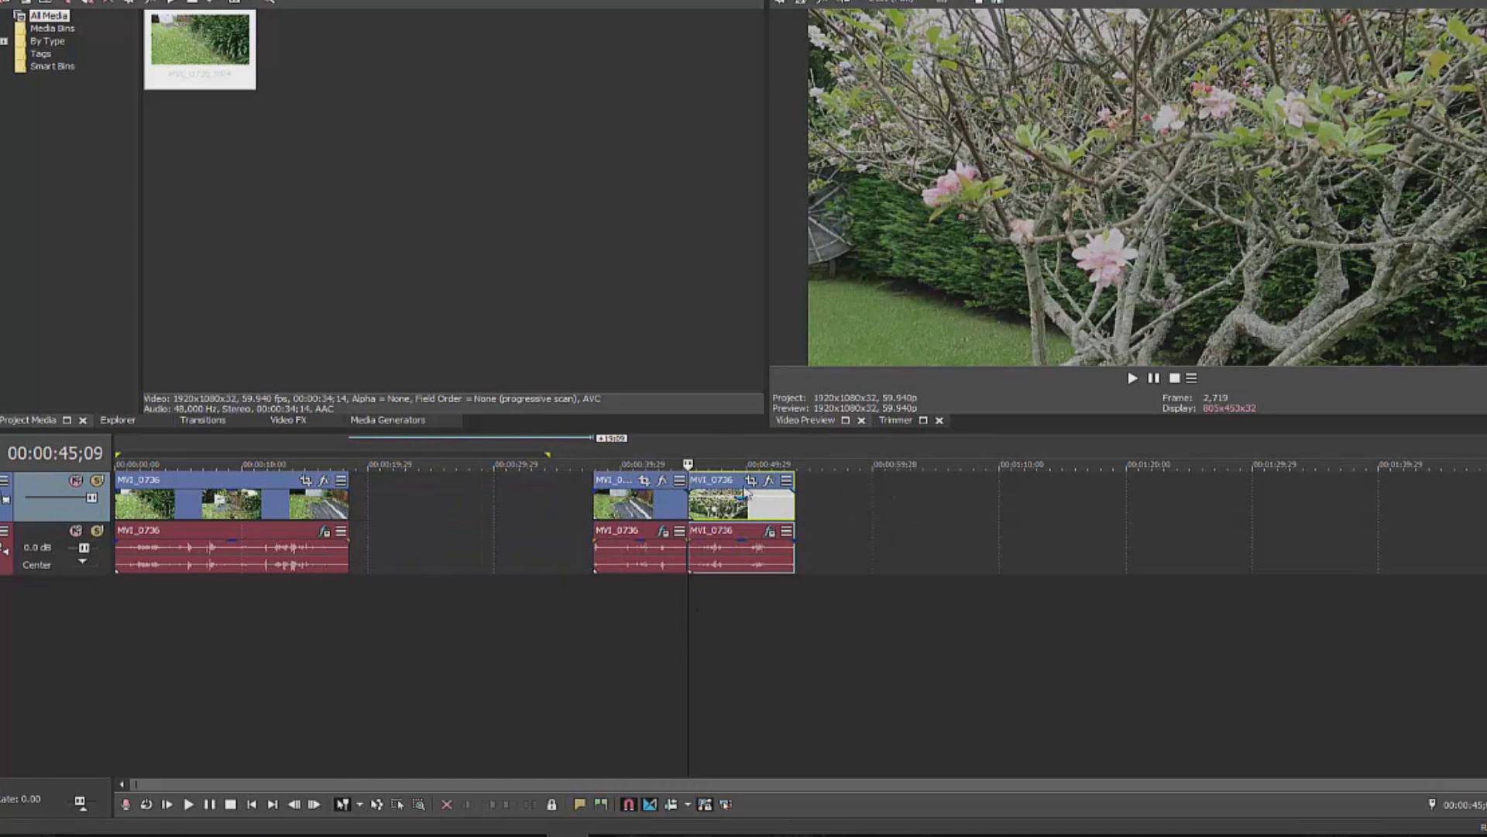
drag(746, 493, 974, 486)
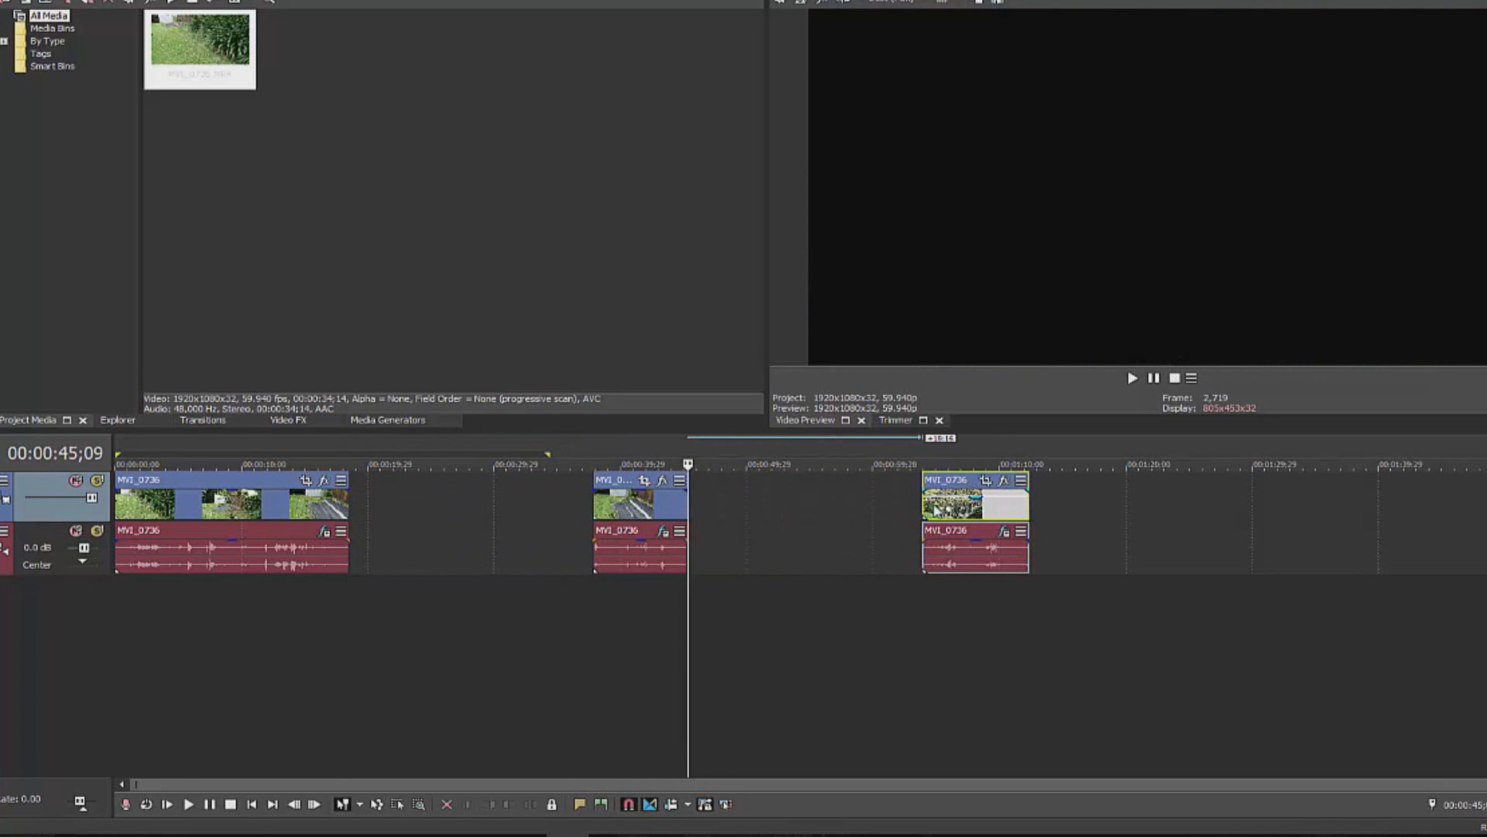